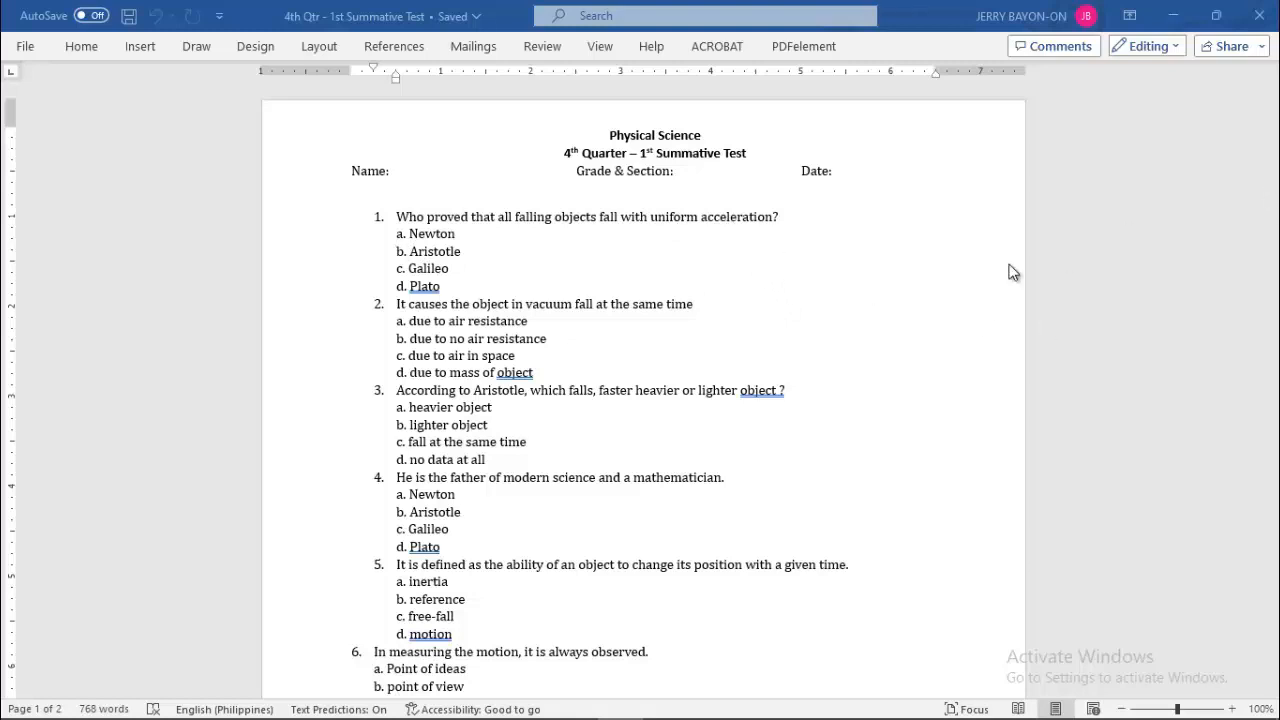
Capitalise the letter "a" of the first answer choice in questions 1, 2 and 3 by hand
scroll(1270, 217, down, 1)
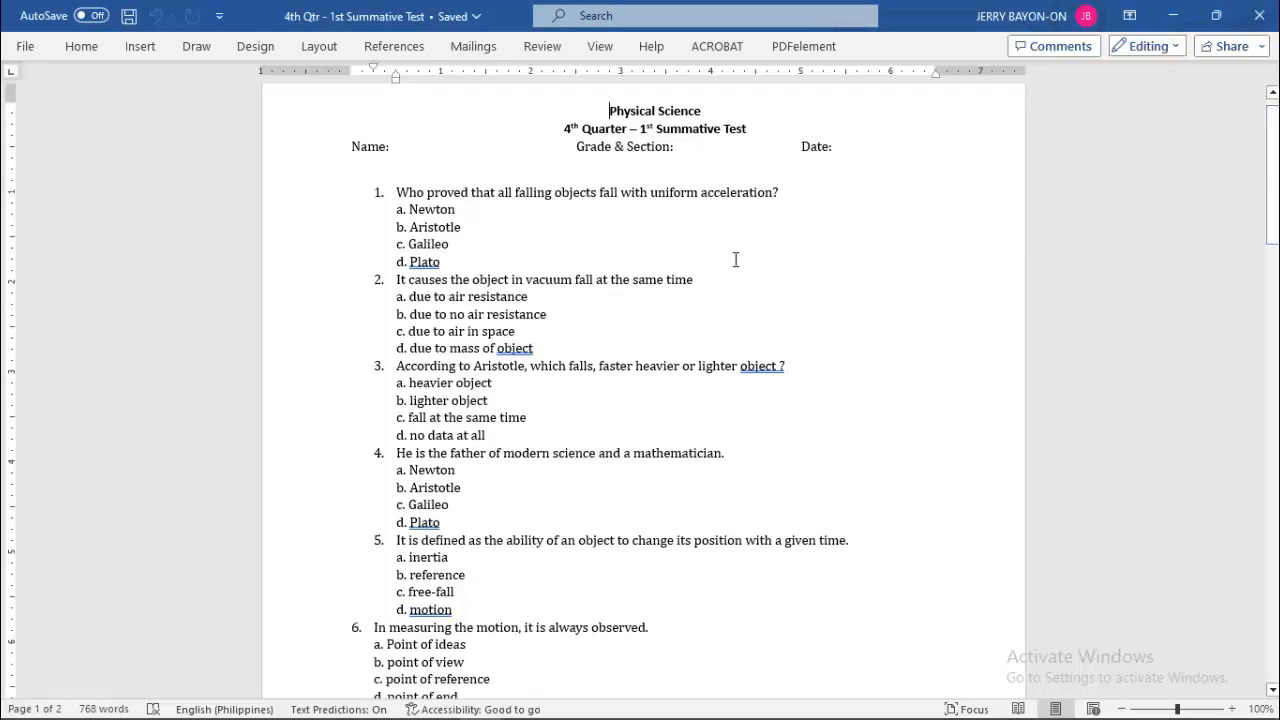
key(ctrl+Home)
click(403, 210)
key(BackSpace)
text(A)
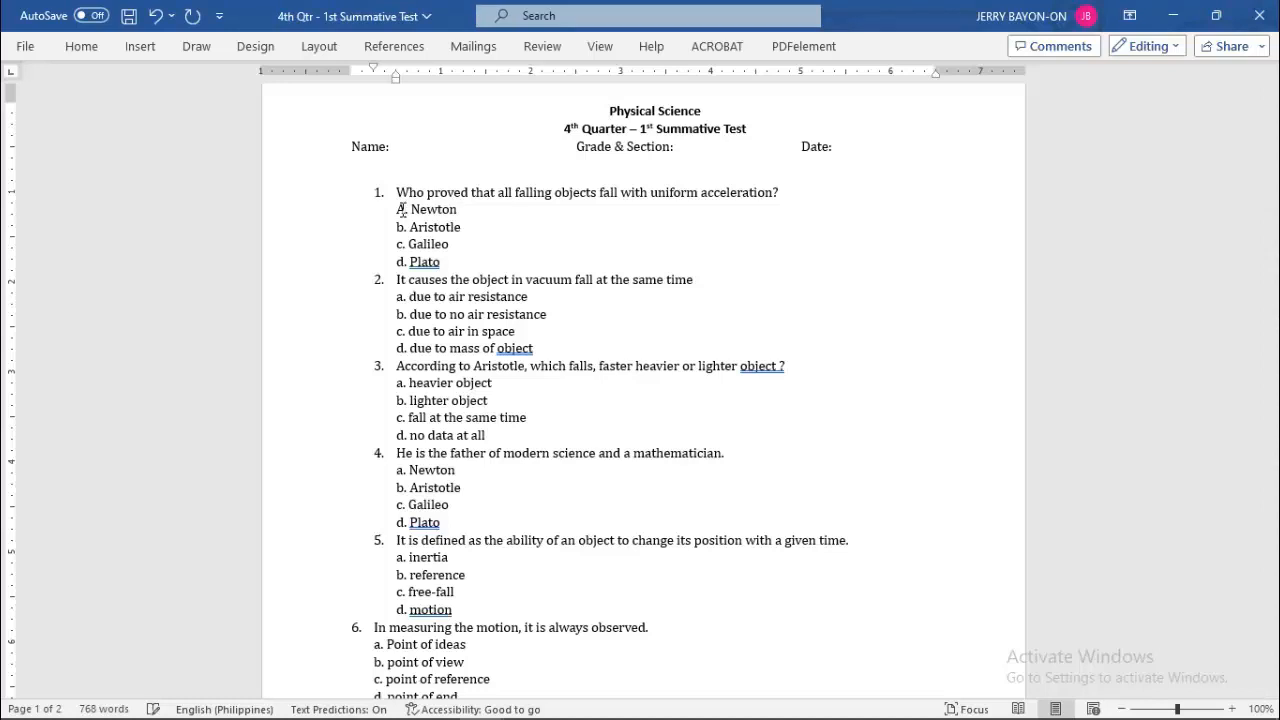
click(404, 295)
key(BackSpace)
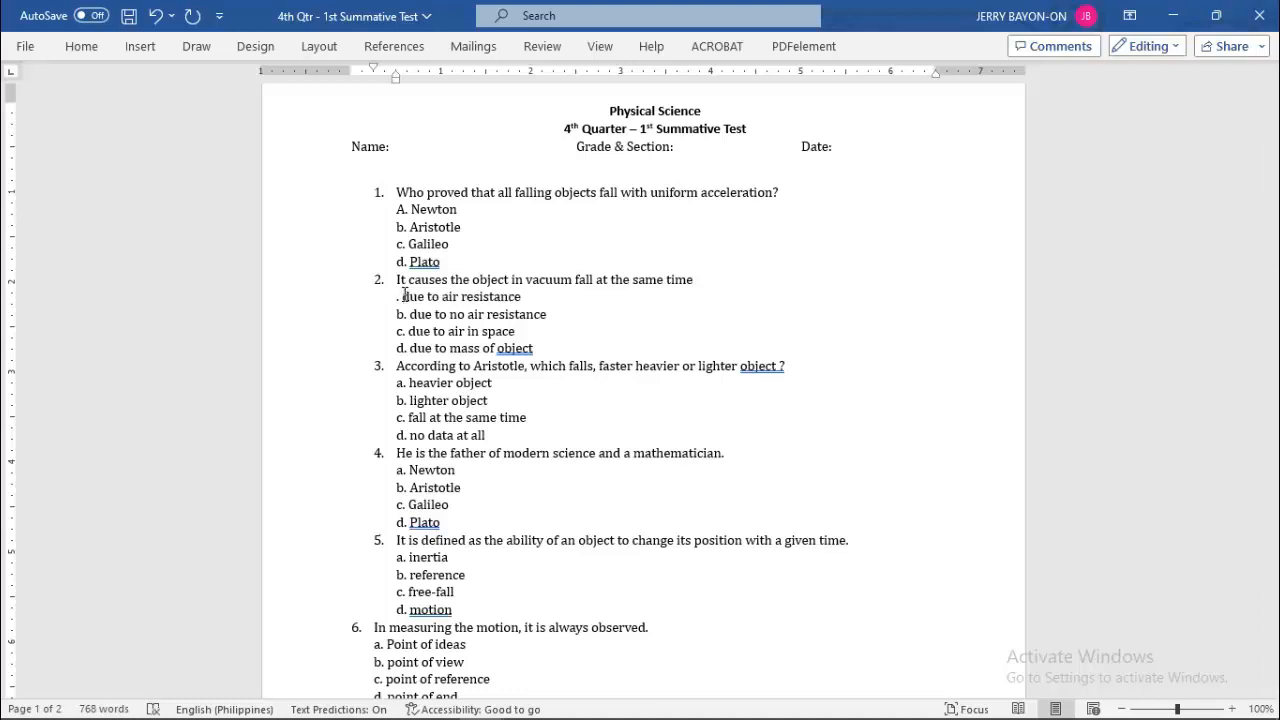
text(A)
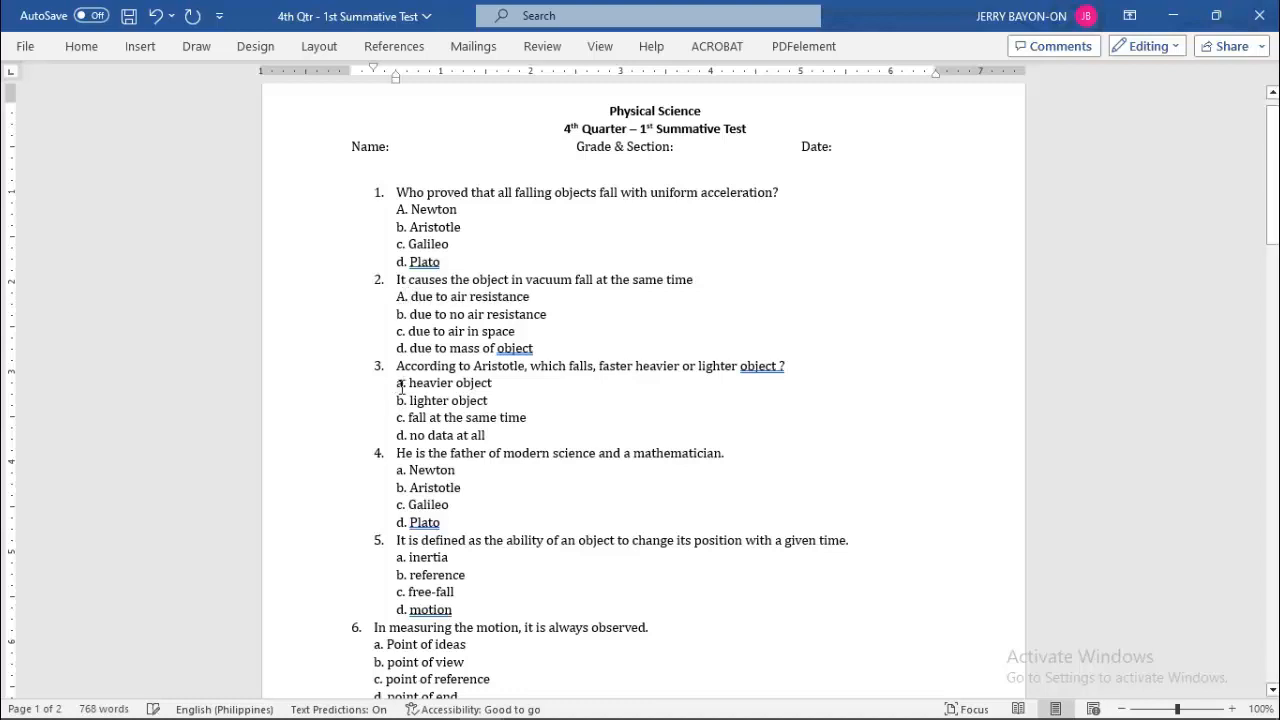
click(402, 384)
key(BackSpace)
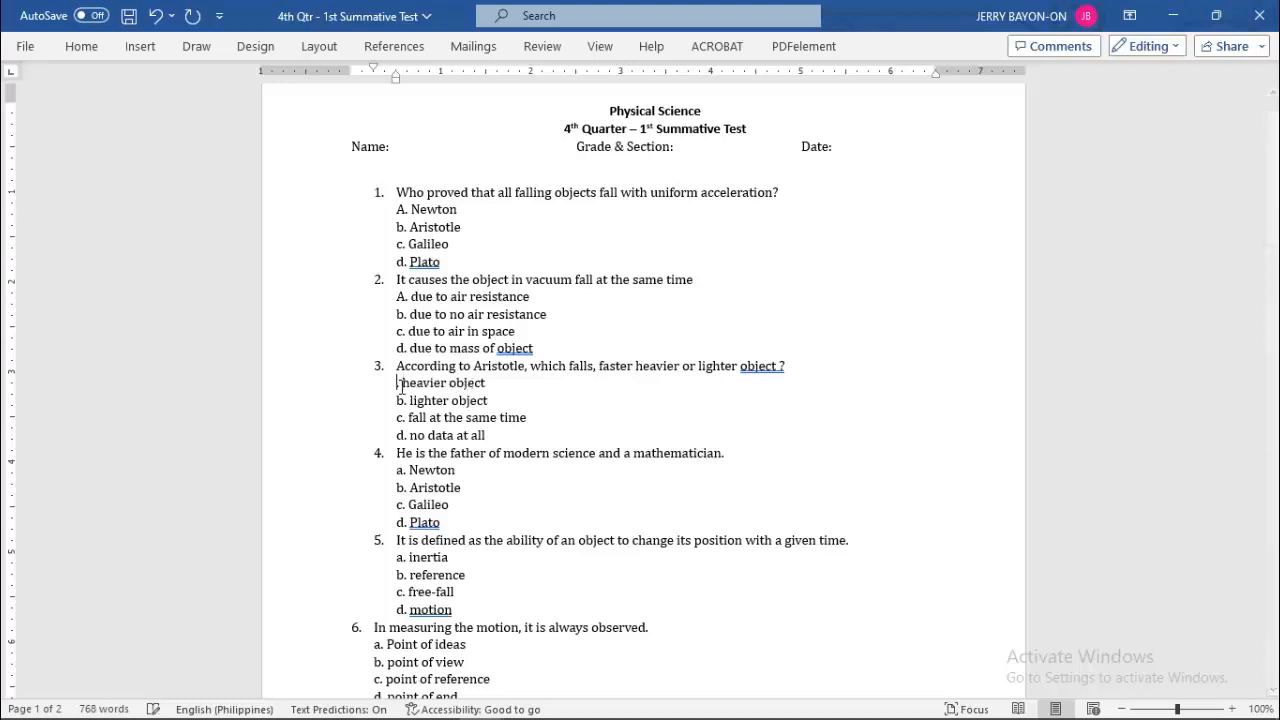
text(A.)
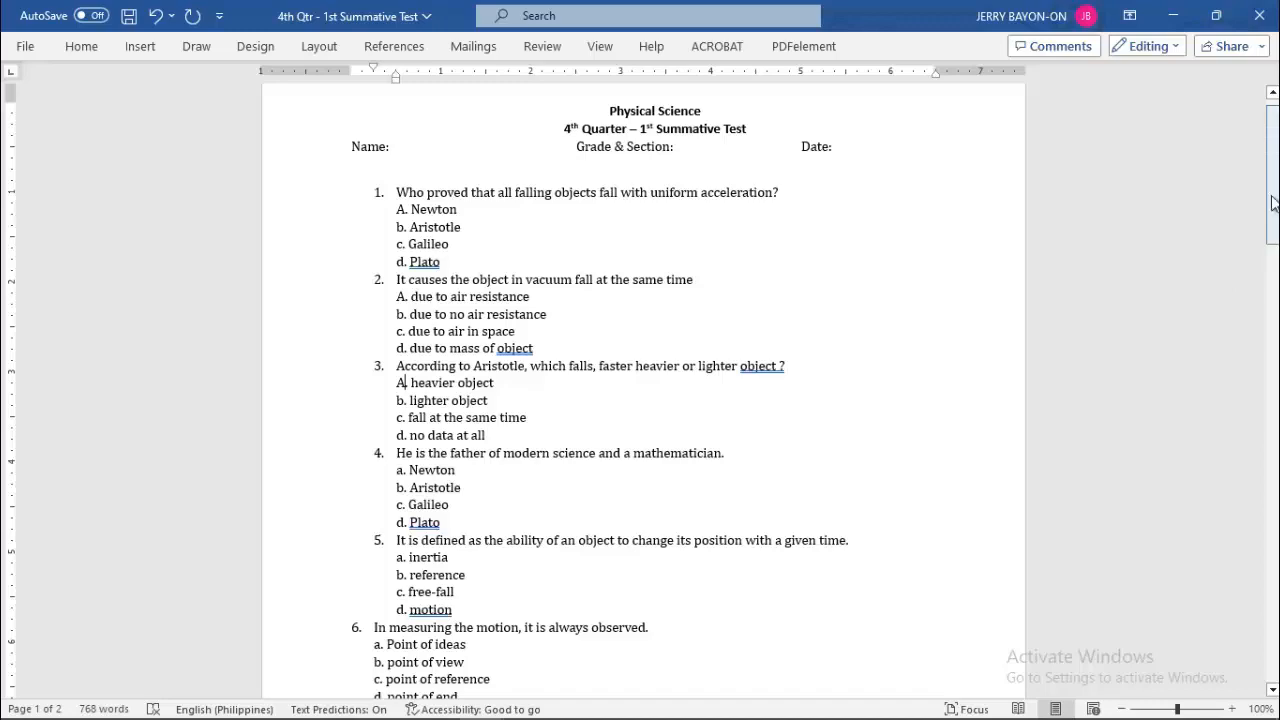
Restore the lowercase "a." on the first choices of questions 3, 2 and 1, and save the document
drag(1276, 202, 1276, 610)
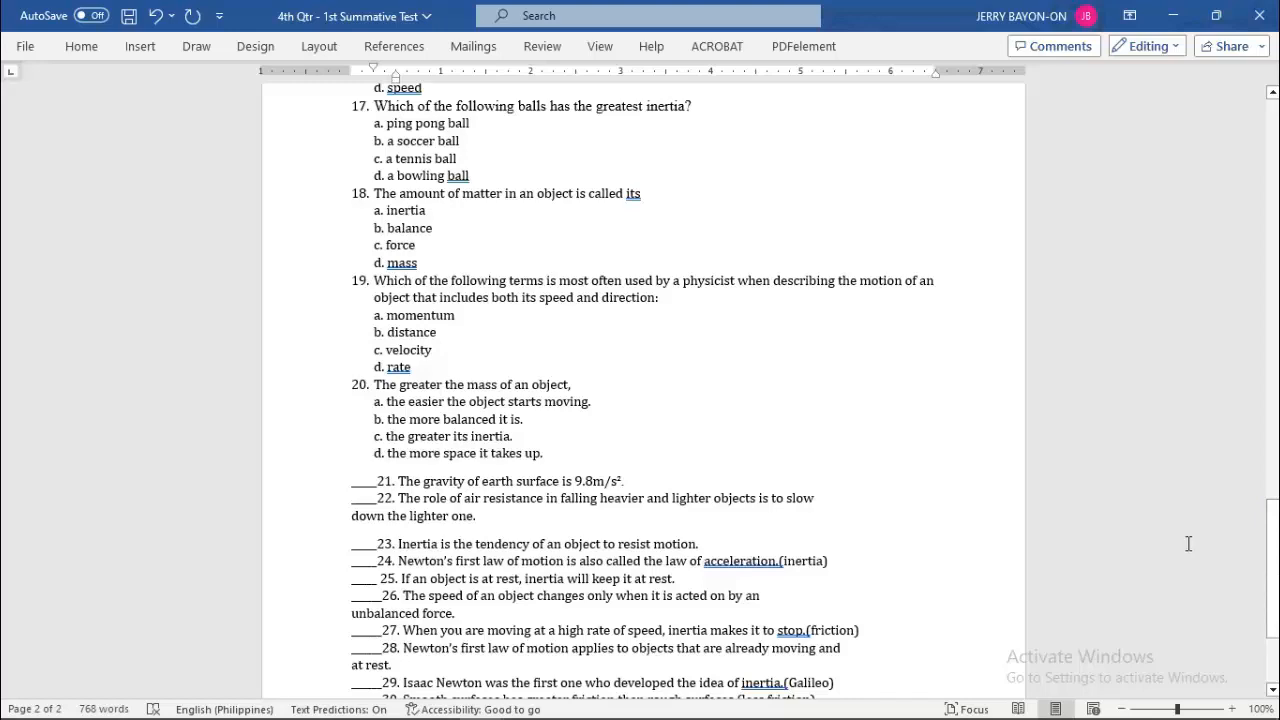
drag(1274, 551, 1272, 136)
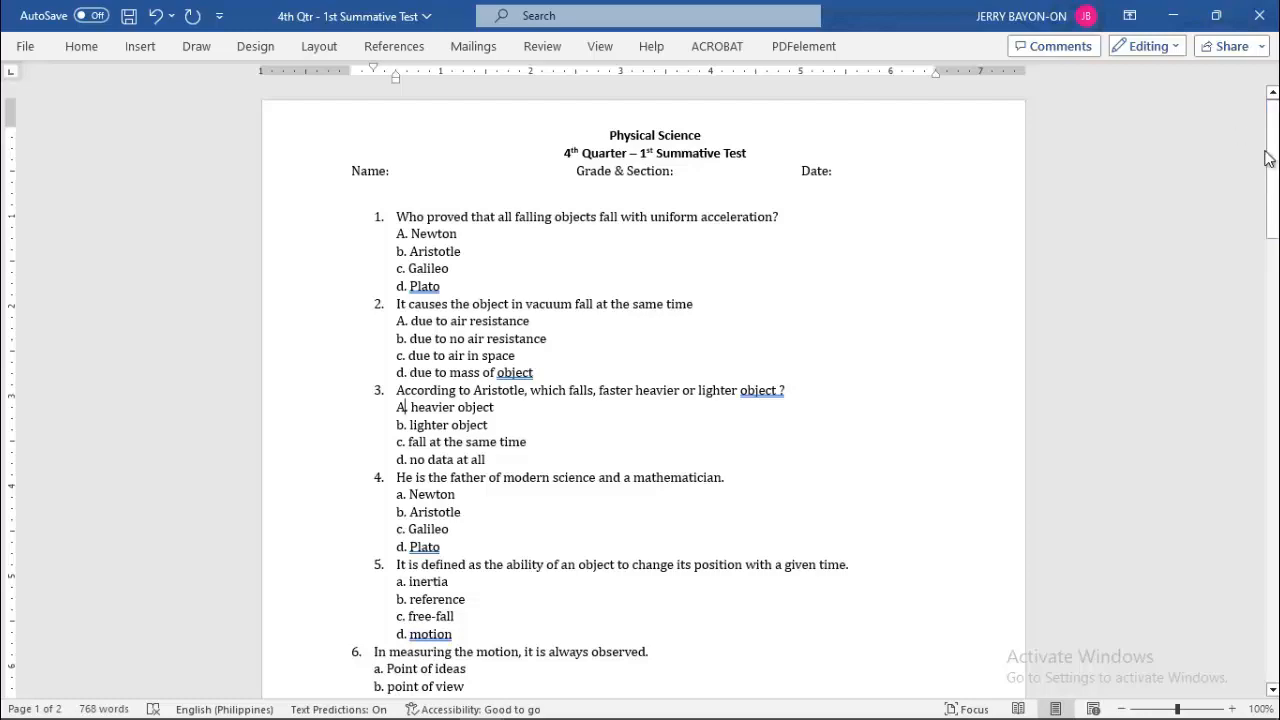
mouse_move(1276, 180)
mouse_down()
mouse_move(1276, 345)
mouse_move(1272, 140)
mouse_move(1273, 175)
mouse_up()
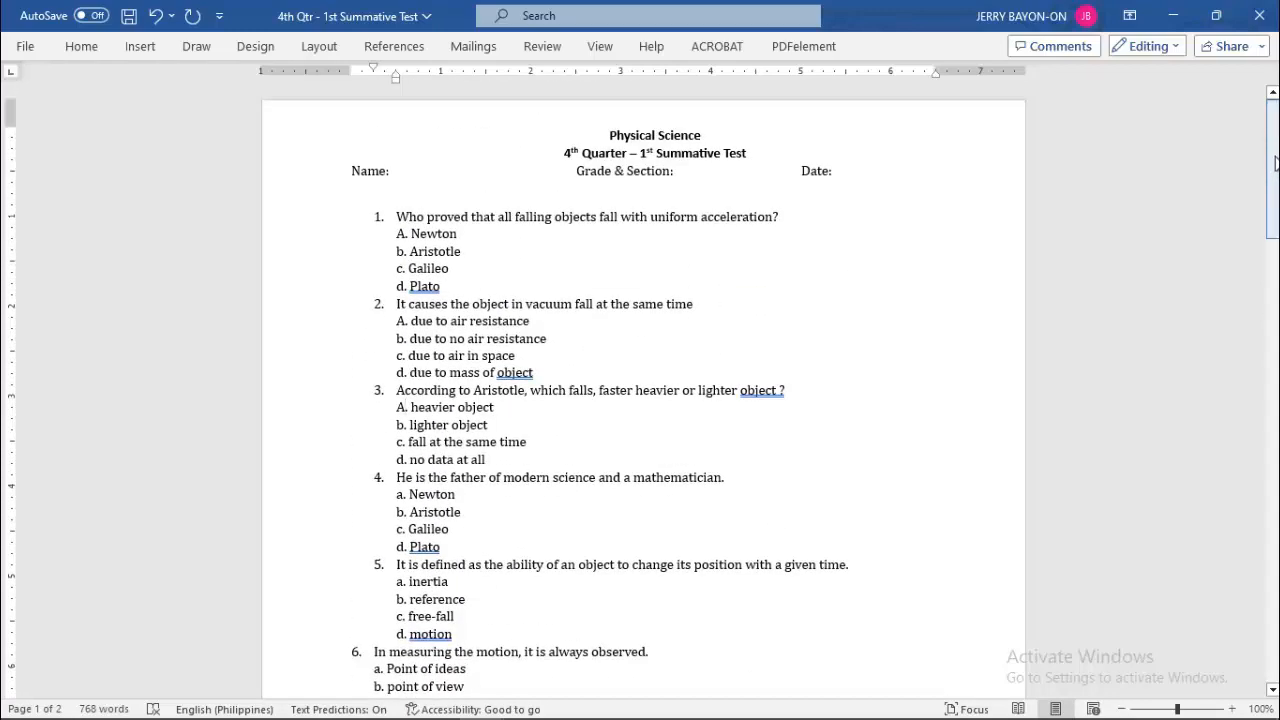
mouse_move(1274, 163)
mouse_down()
mouse_move(1274, 182)
mouse_move(1274, 160)
mouse_up()
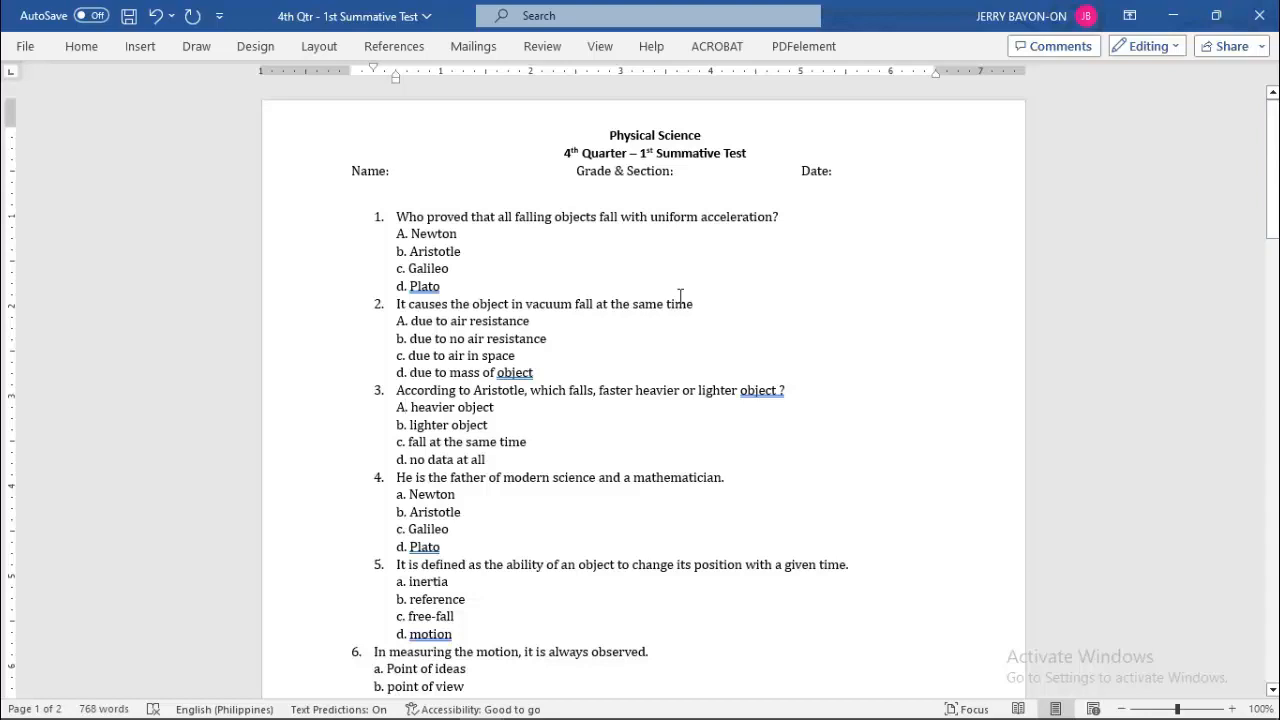
key(BackSpace)
key(BackSpace)
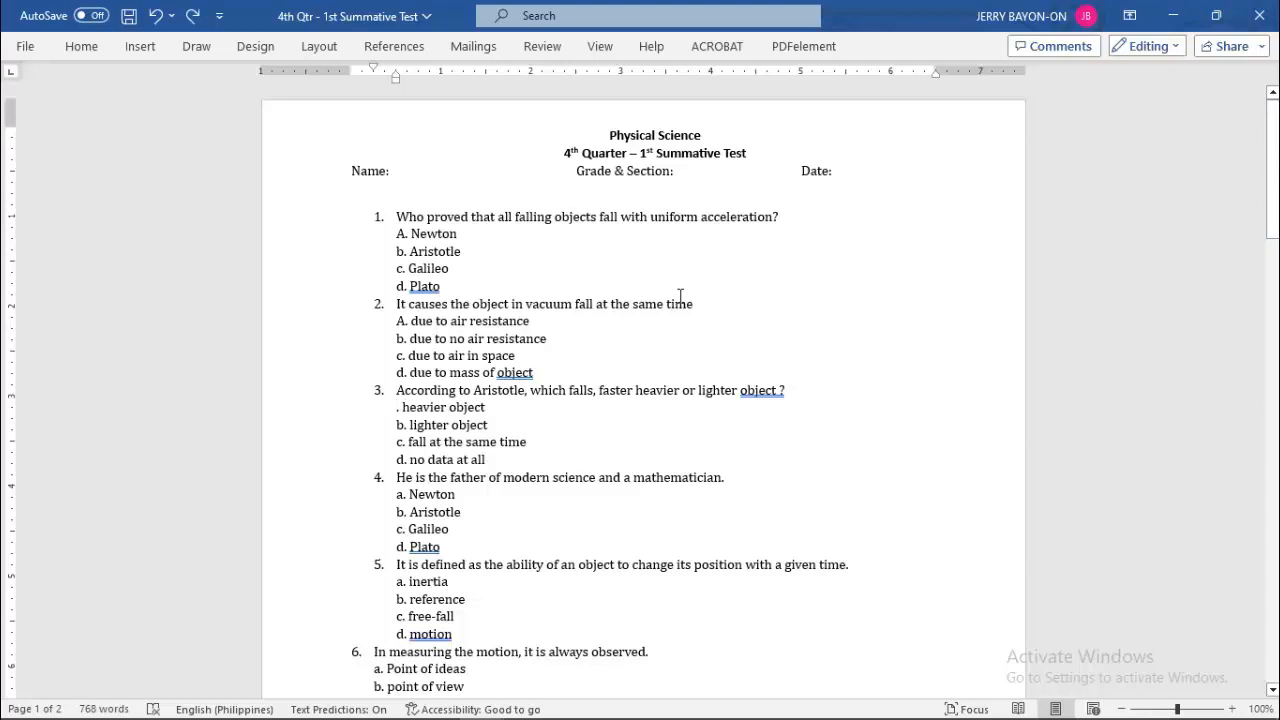
text(a)
key(Up)
key(Up)
key(Up)
key(Up)
key(Up)
key(BackSpace)
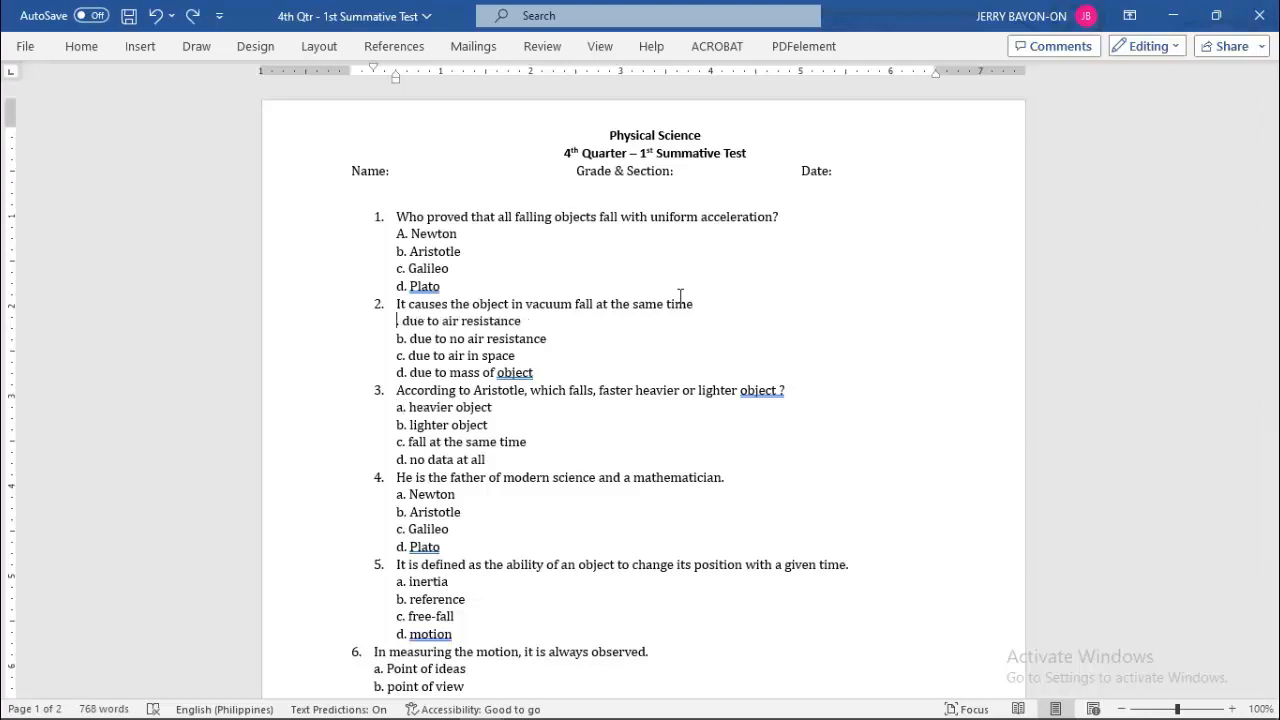
text(a.)
key(Up)
key(BackSpace)
text(a.)
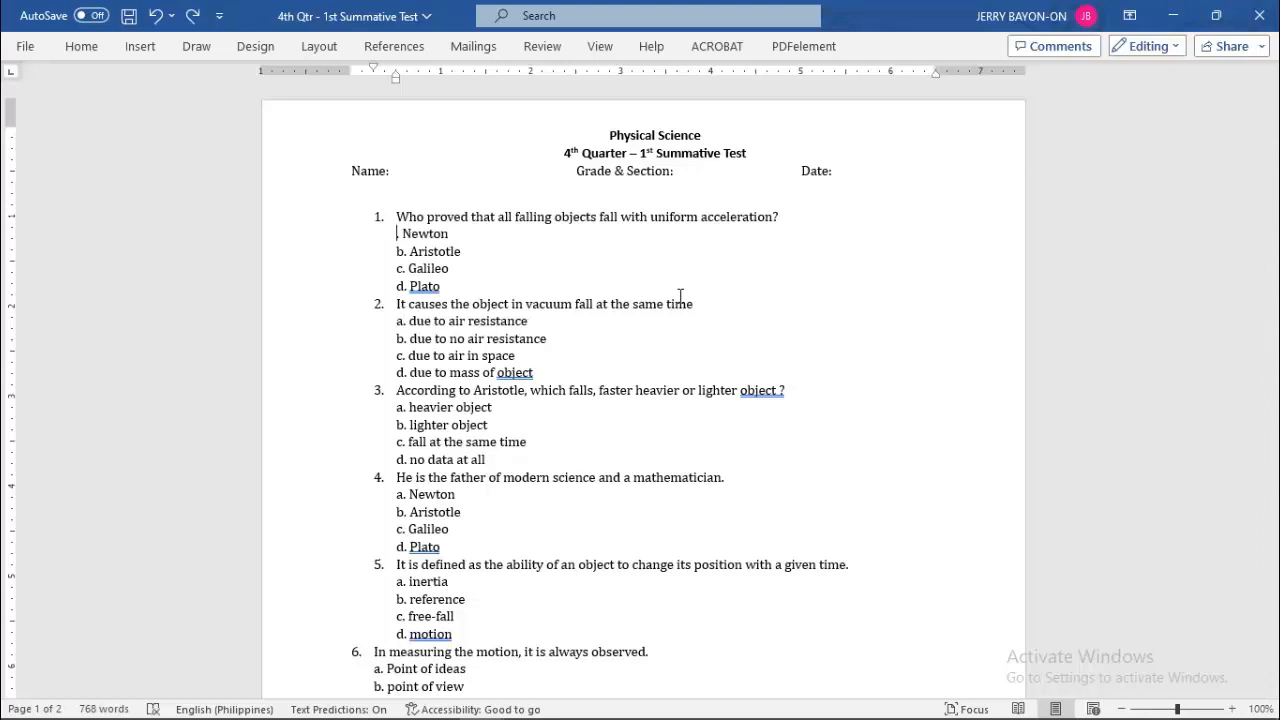
key(ctrl+s)
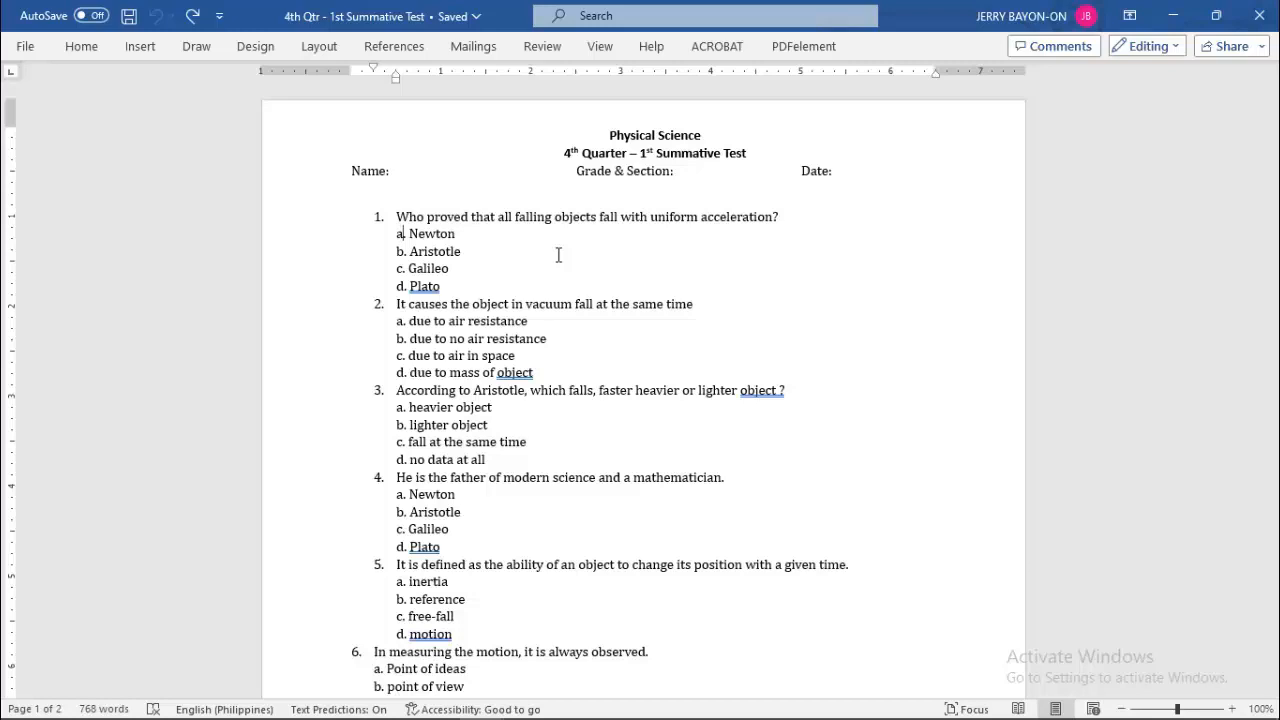
Open the document search used for finding text in the test
key(ctrl+f)
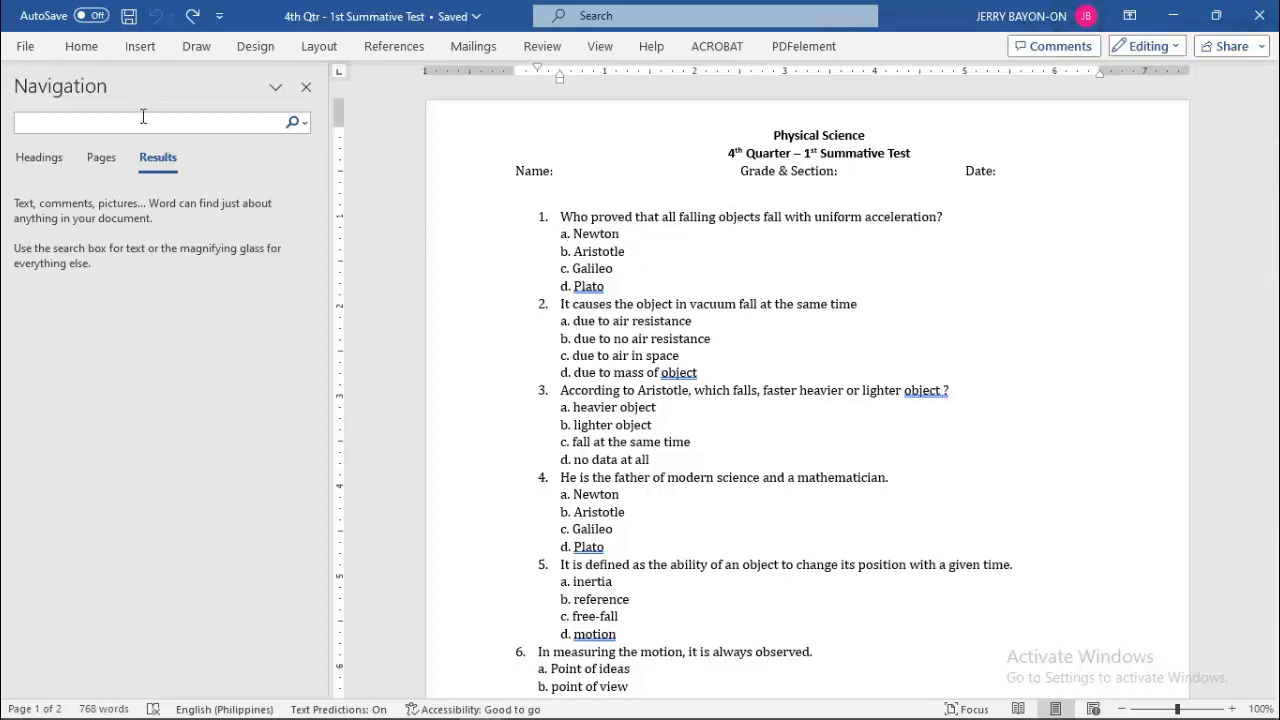
click(88, 59)
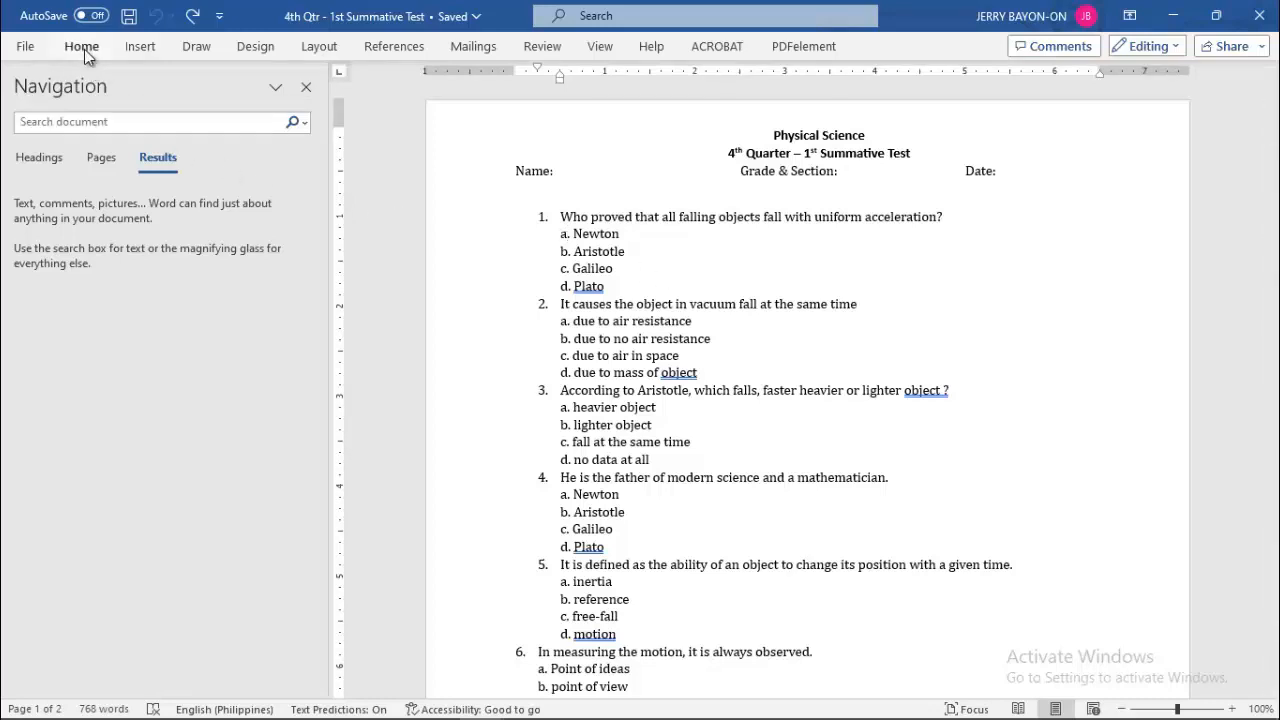
click(83, 48)
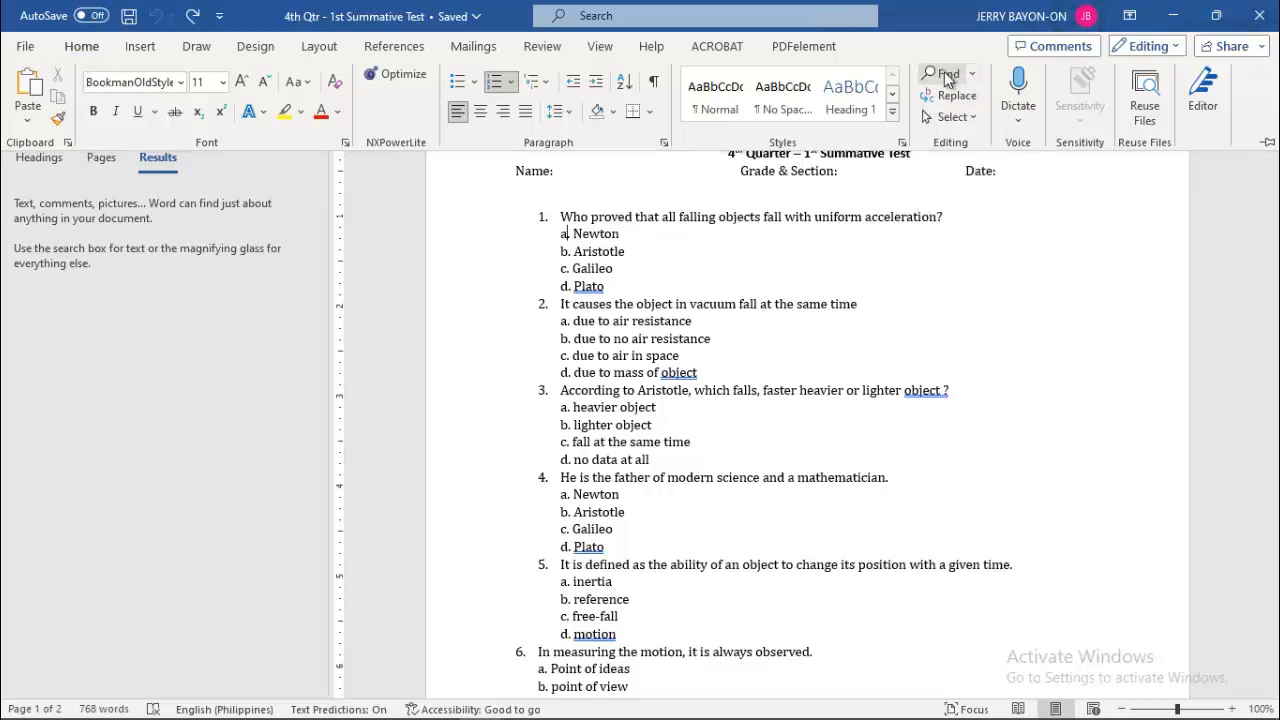
click(944, 71)
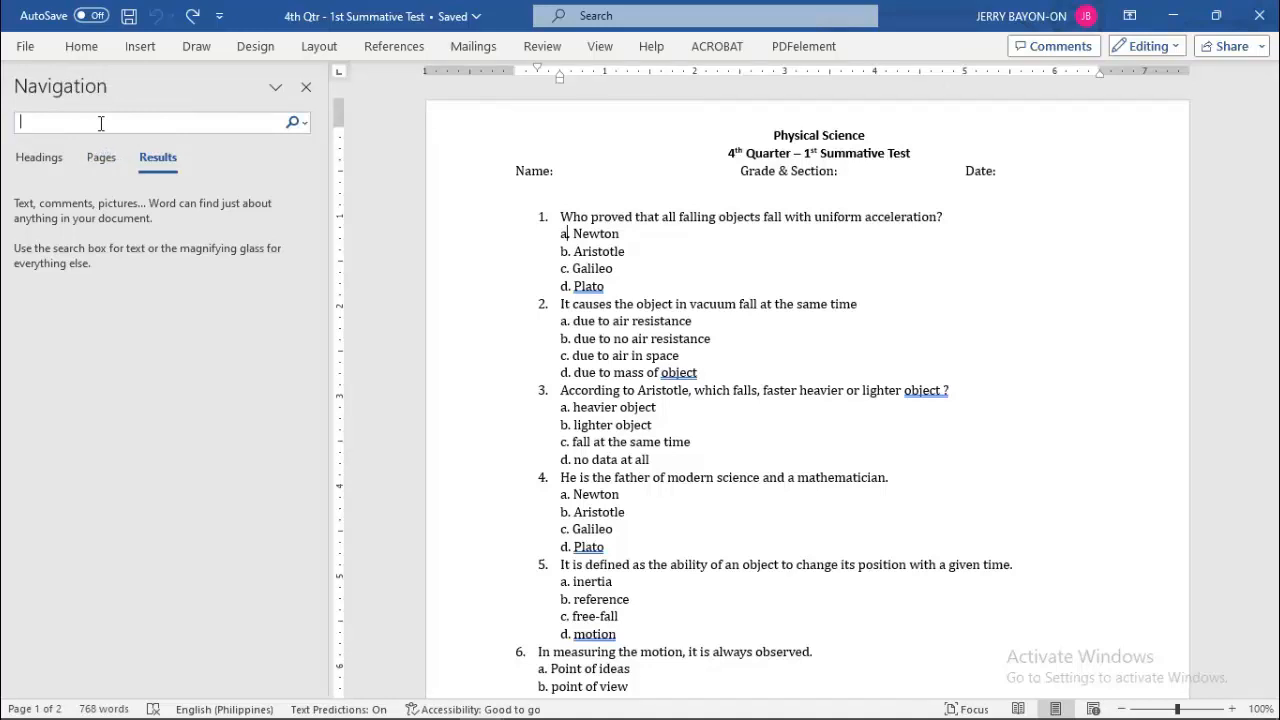
Set Find and Replace to replace "a." with "A." and move its dialog clear of the test questions
click(84, 47)
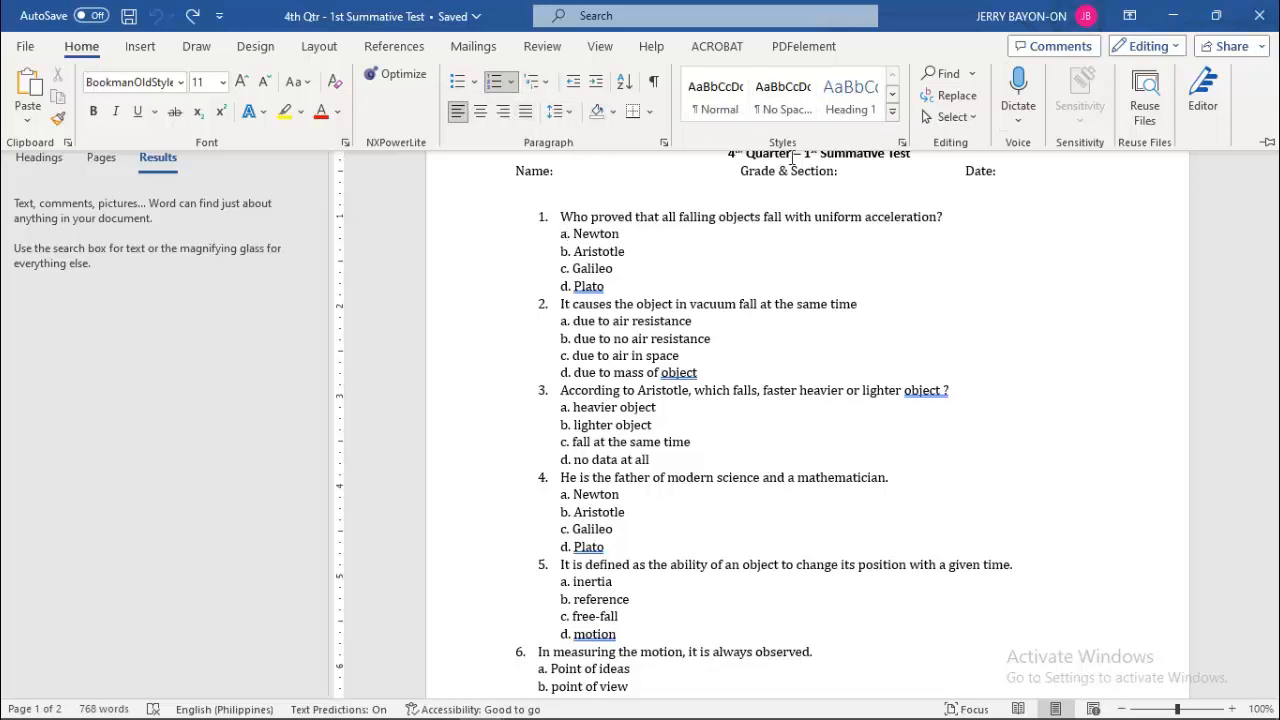
click(956, 97)
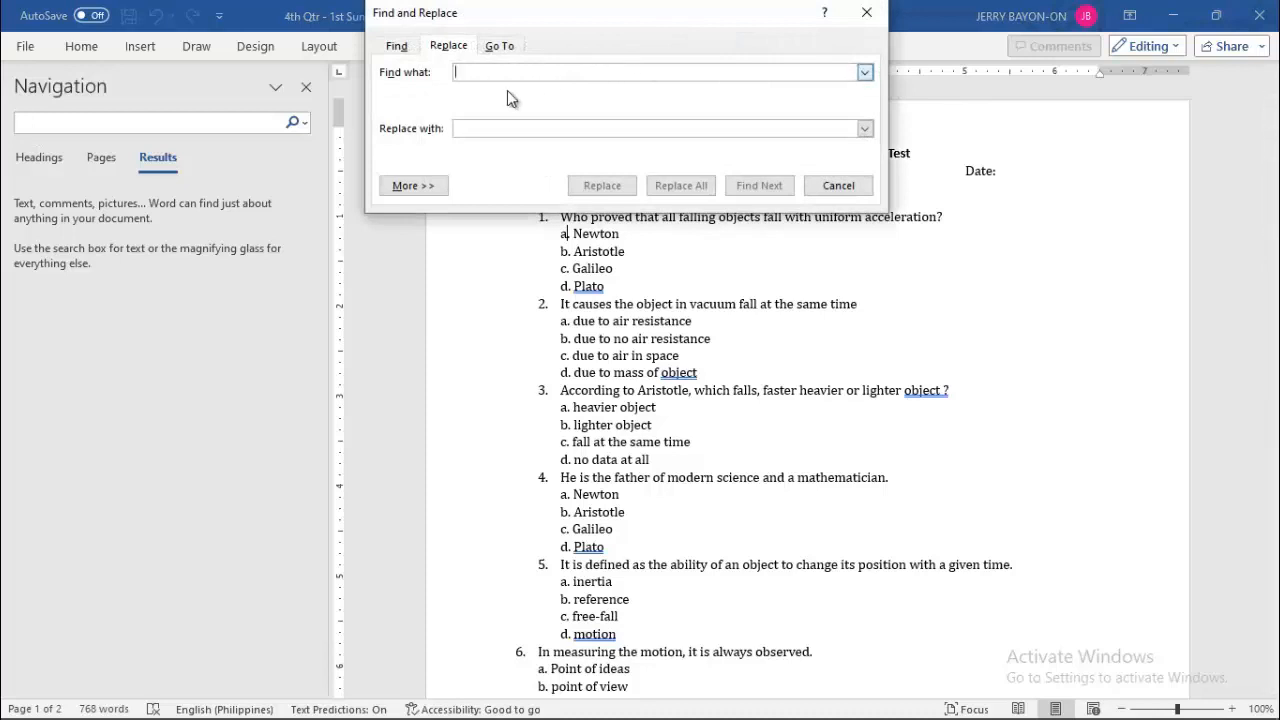
click(397, 46)
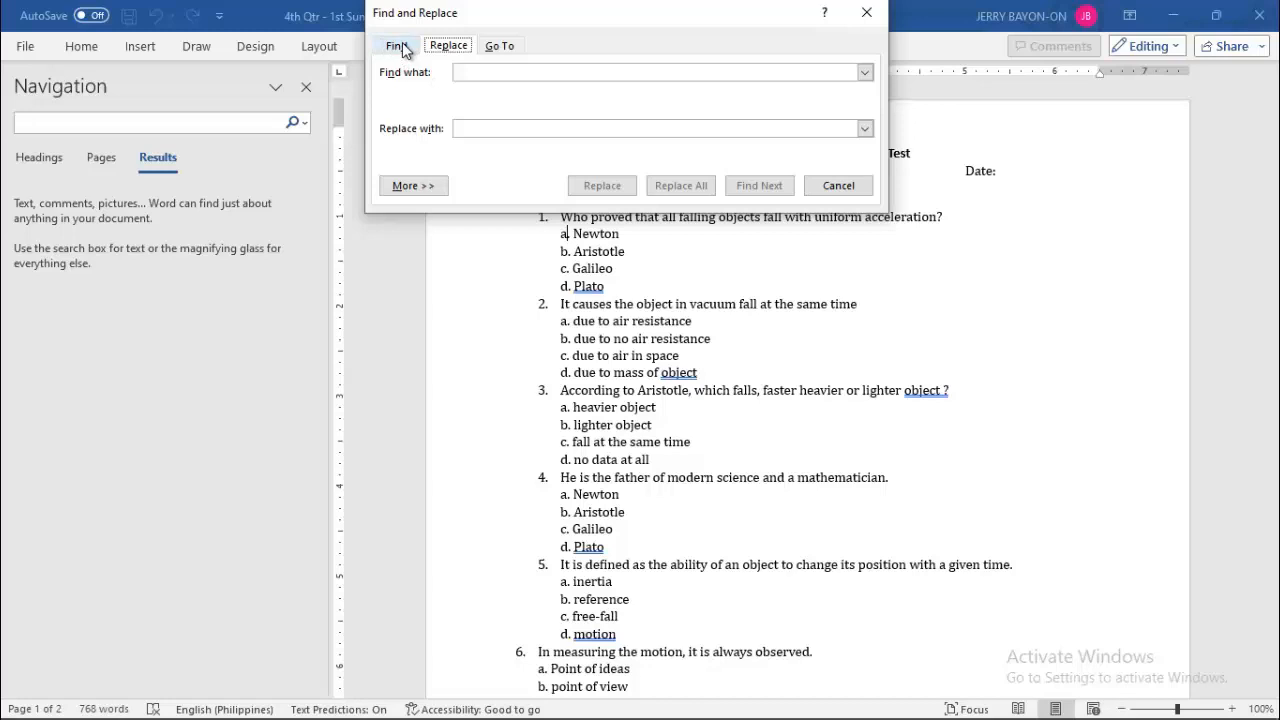
click(403, 47)
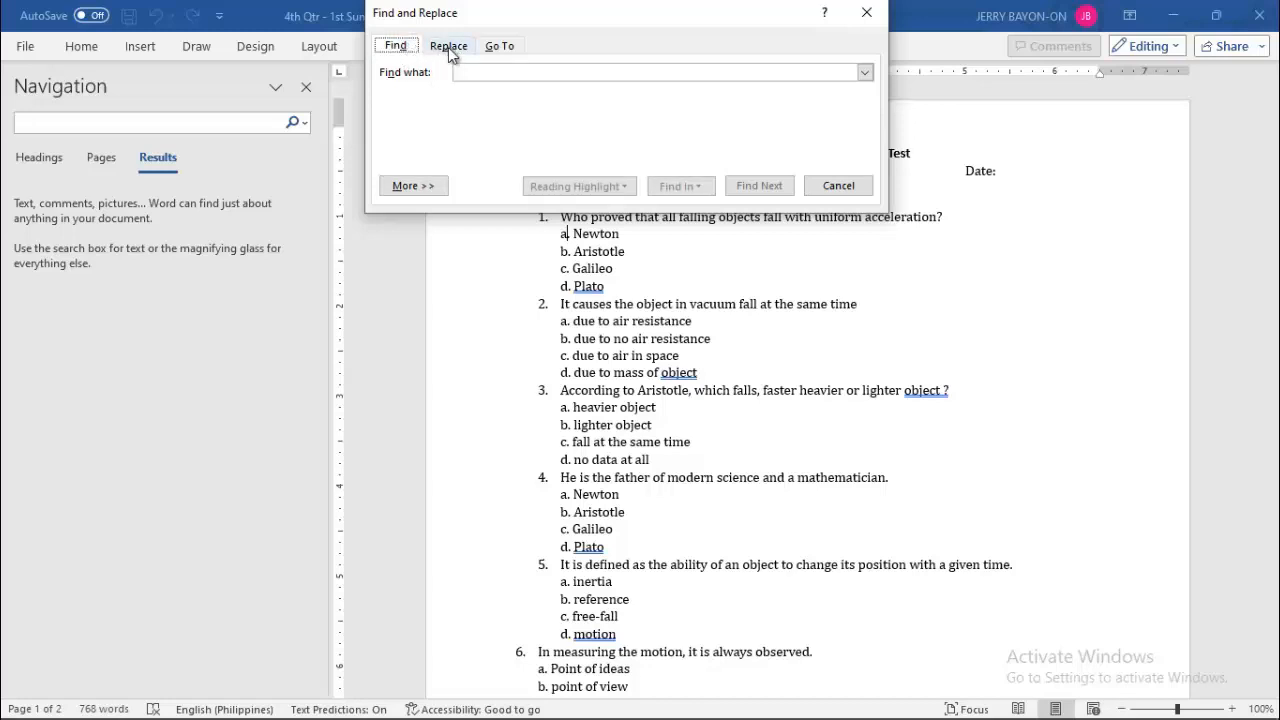
click(450, 47)
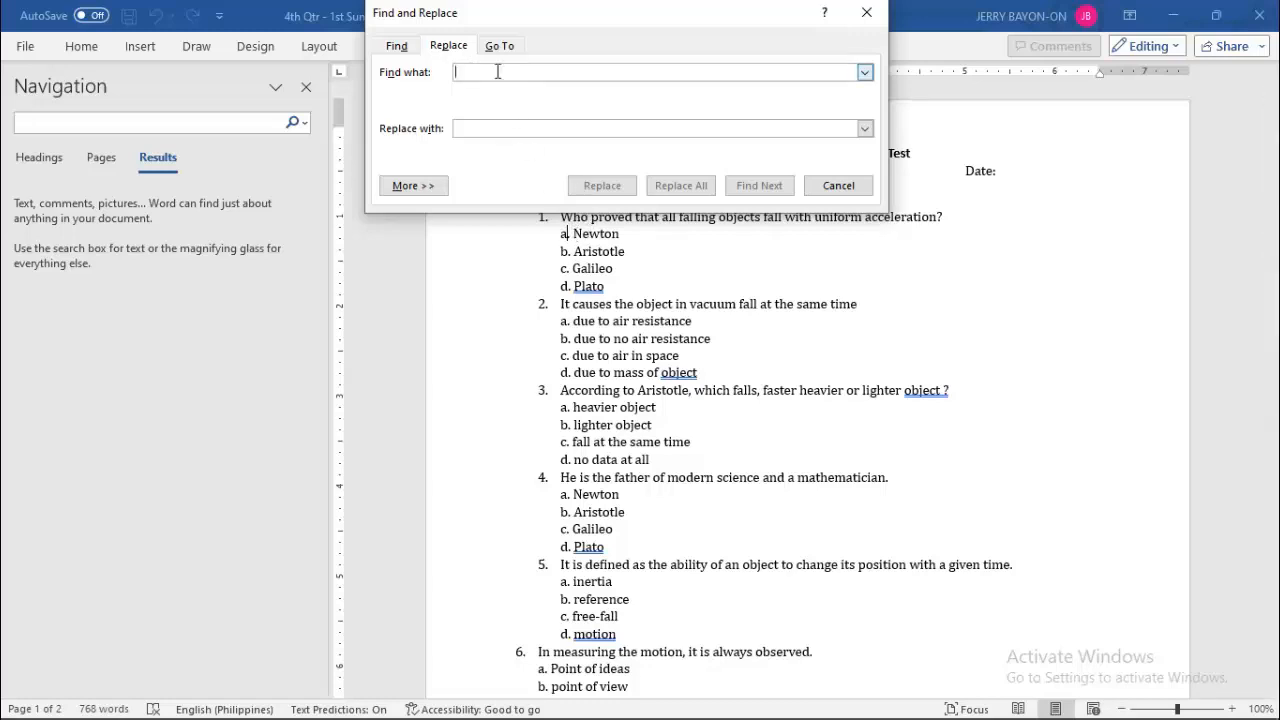
text(A)
key(BackSpace)
text(a.)
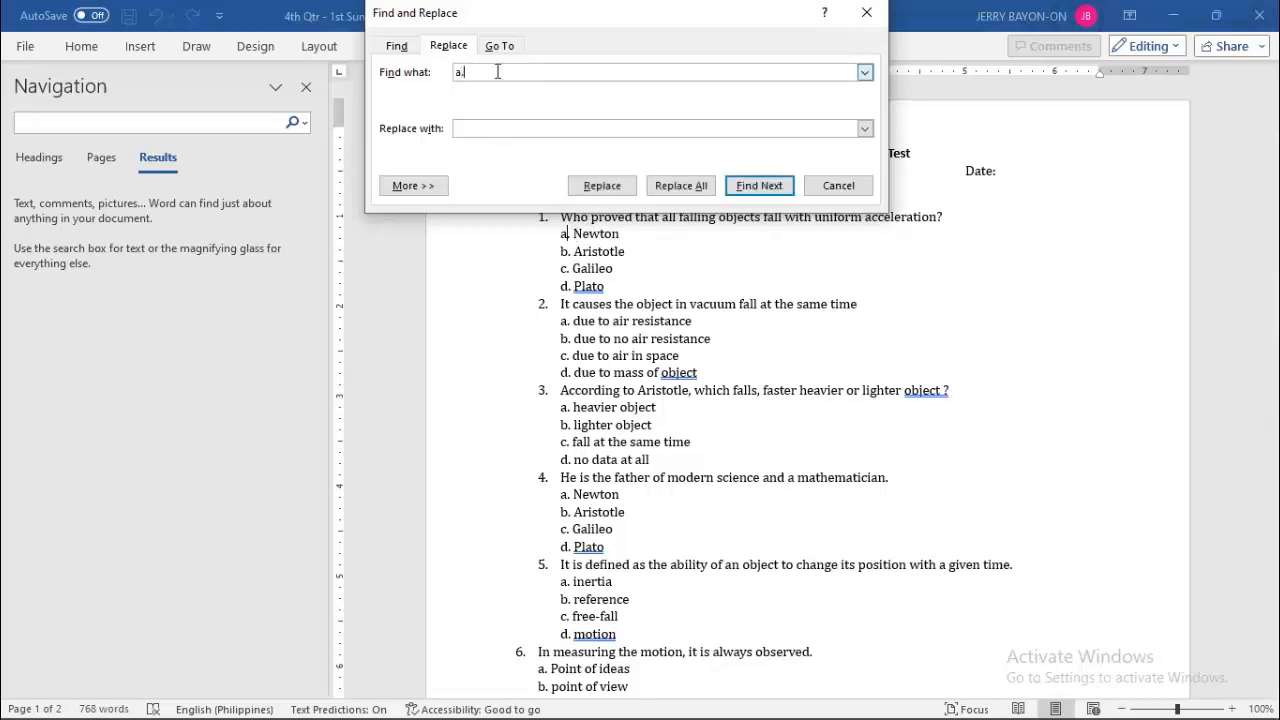
click(474, 130)
text(A)
text(.)
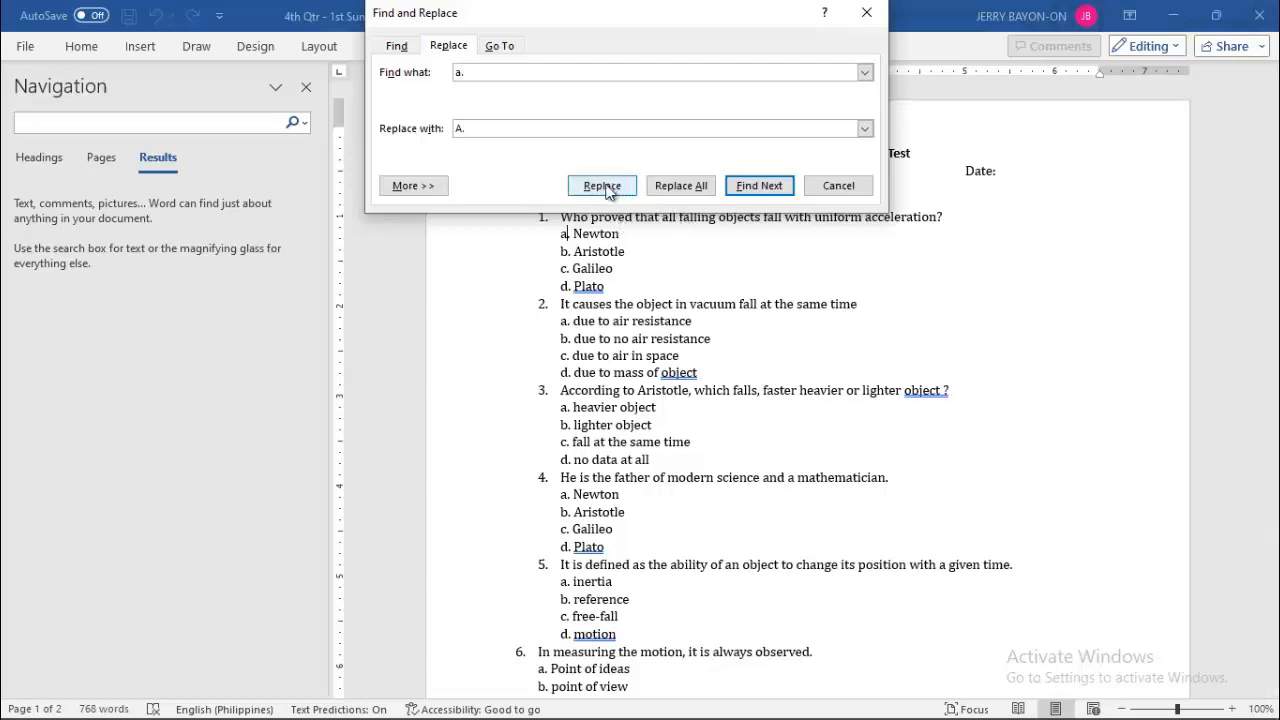
drag(607, 14, 490, 16)
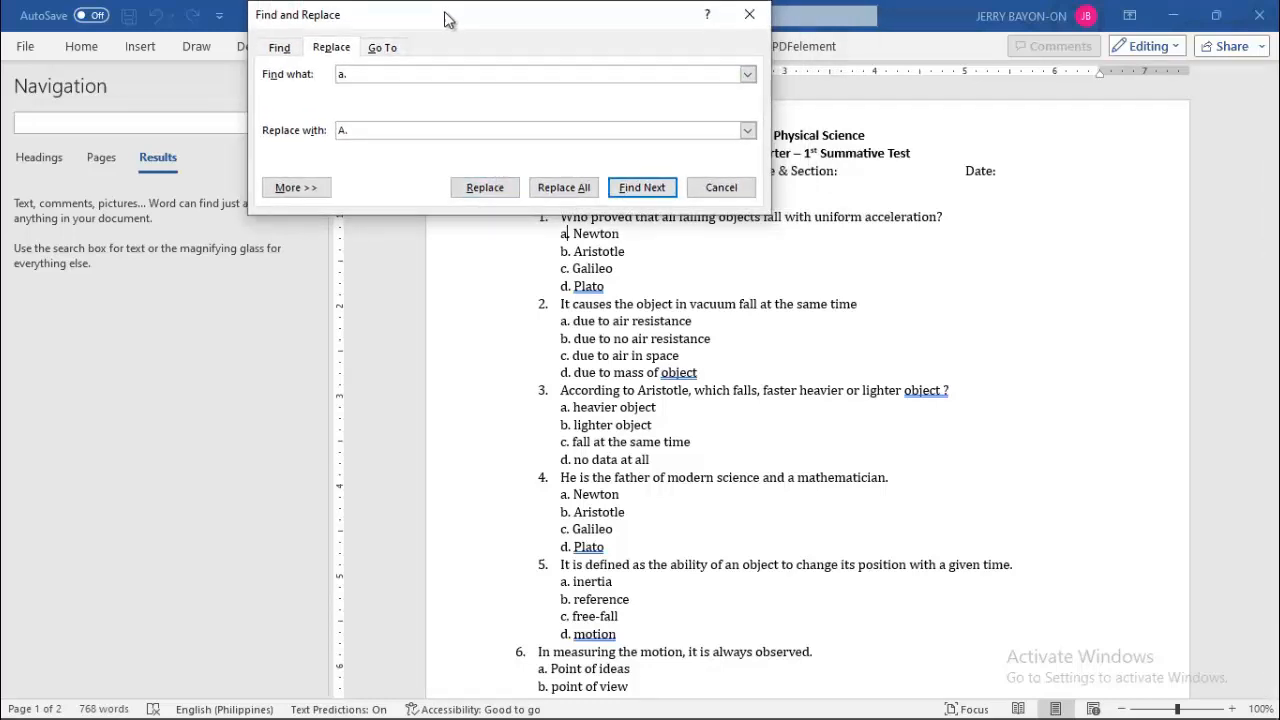
drag(447, 14, 204, 24)
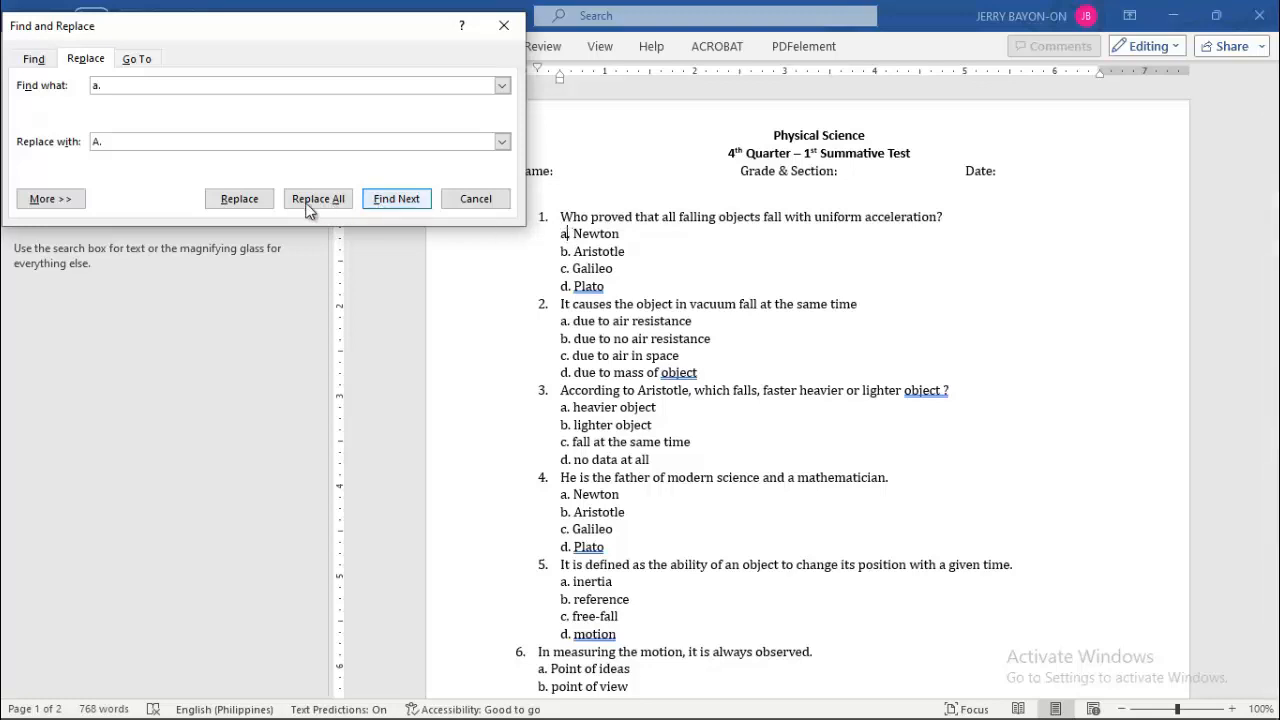
Try replacing the "a." of question 2 with "A.", and undo the replacement
click(237, 199)
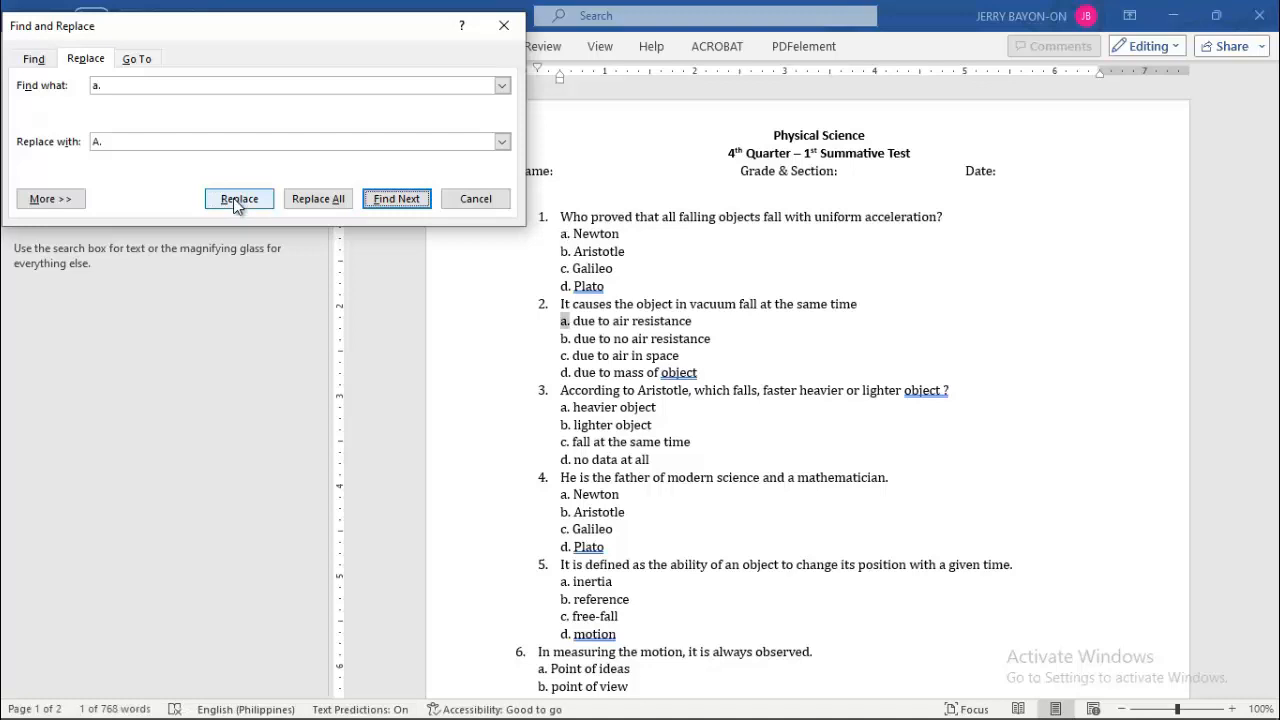
click(233, 198)
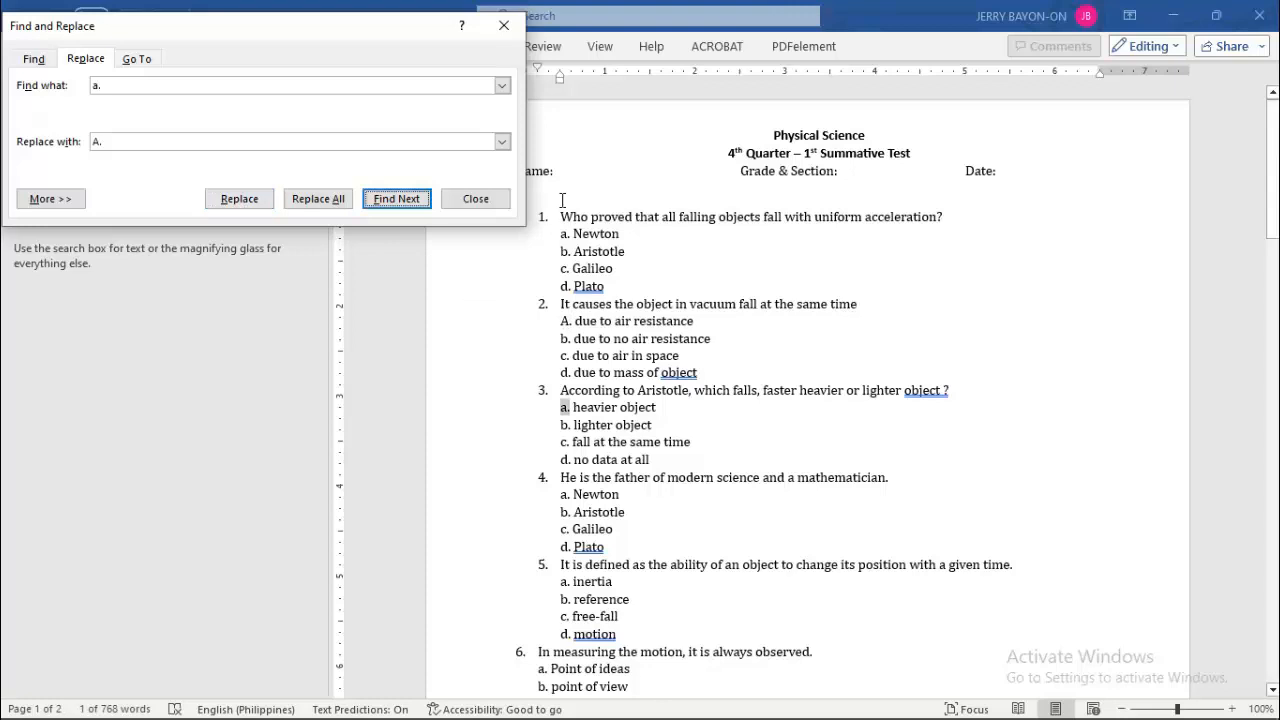
key(Escape)
key(ctrl+h)
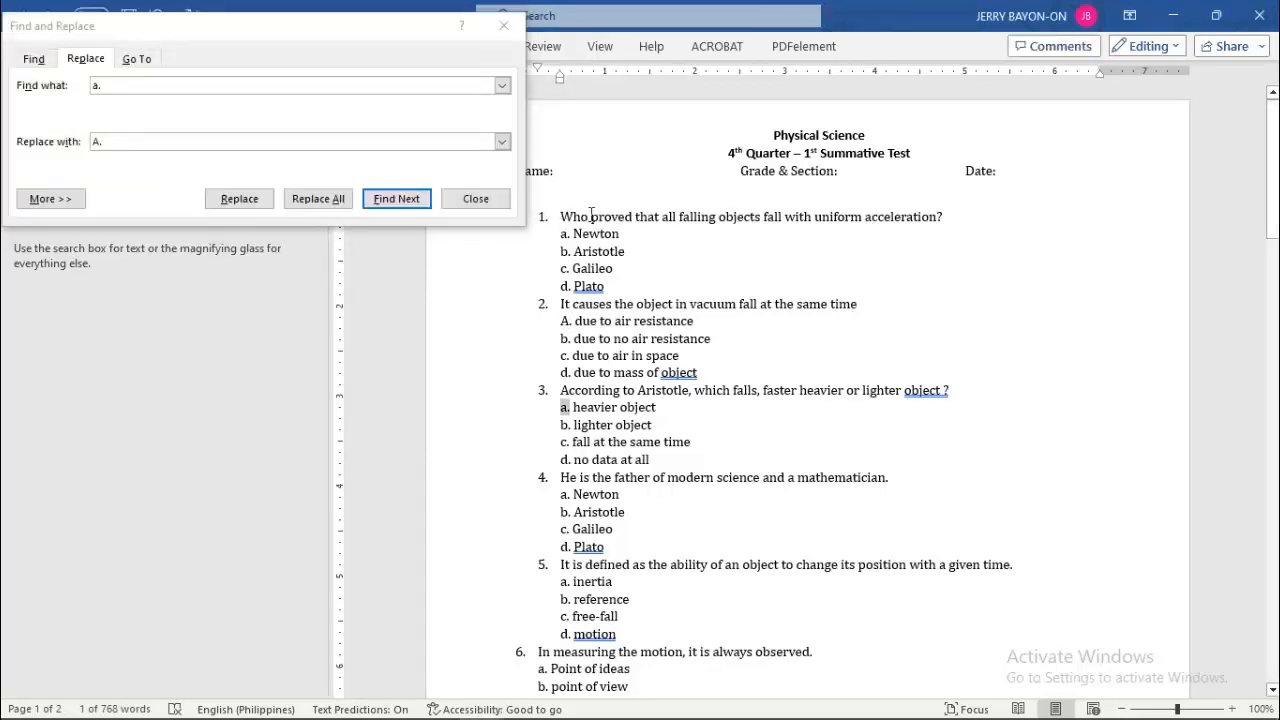
key(ctrl+z)
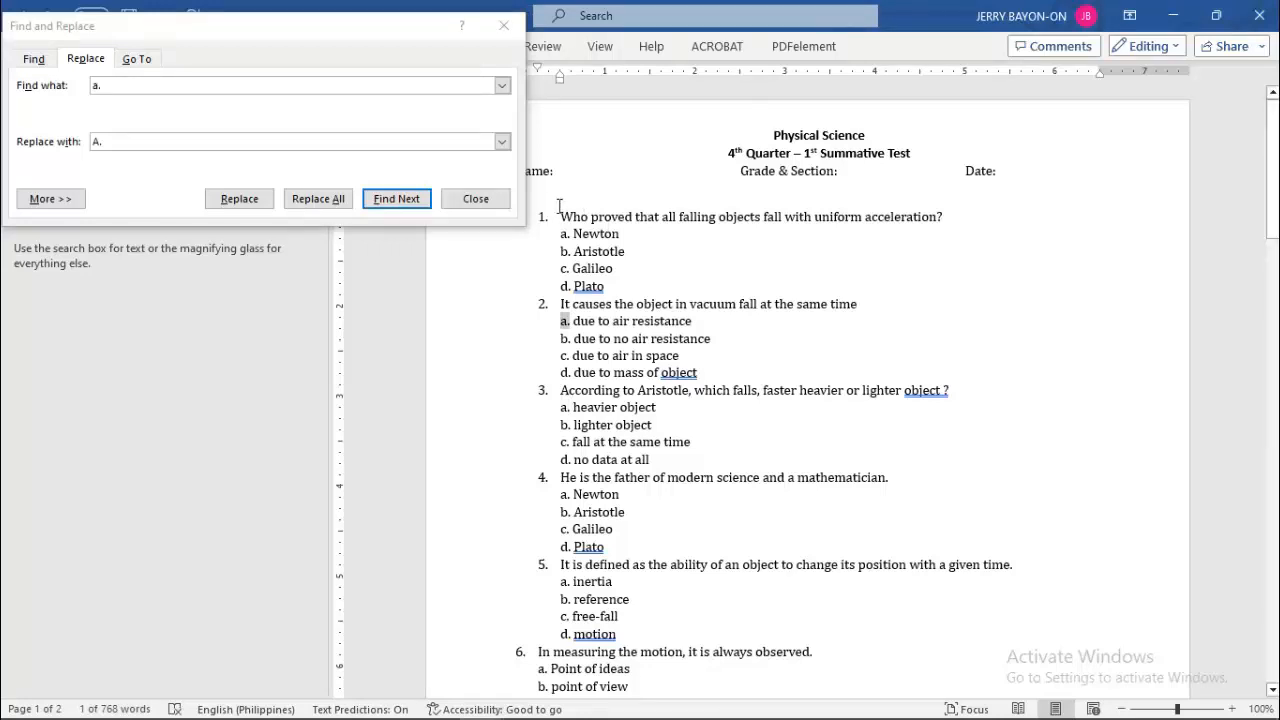
Starting from the Physical Science title, replace "a." with "A." one match at a time in questions 1 and 2
click(562, 214)
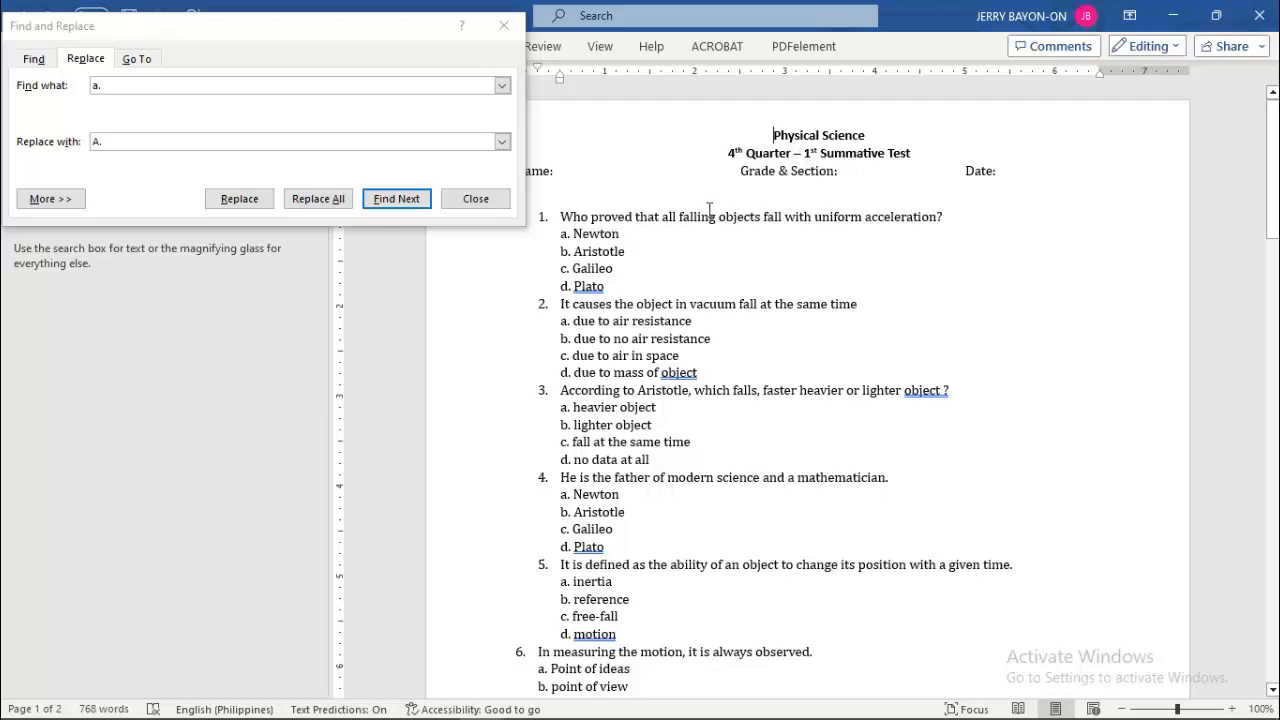
click(773, 137)
click(236, 199)
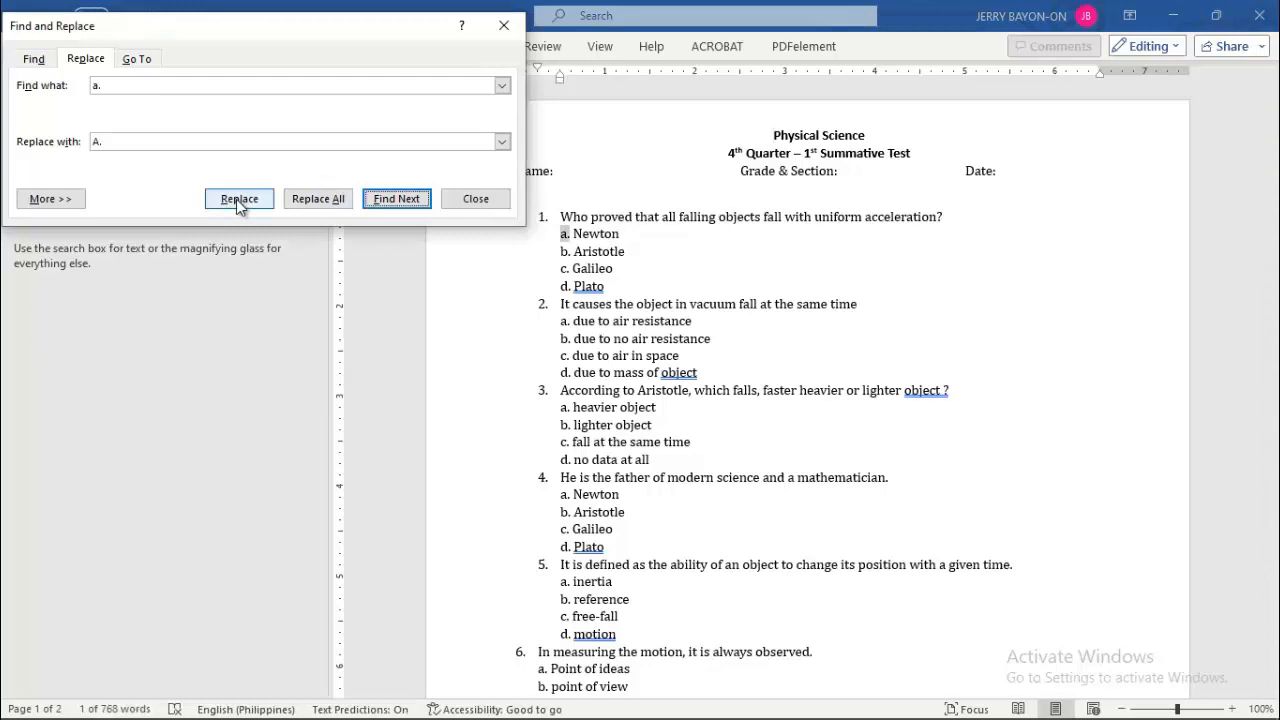
click(236, 199)
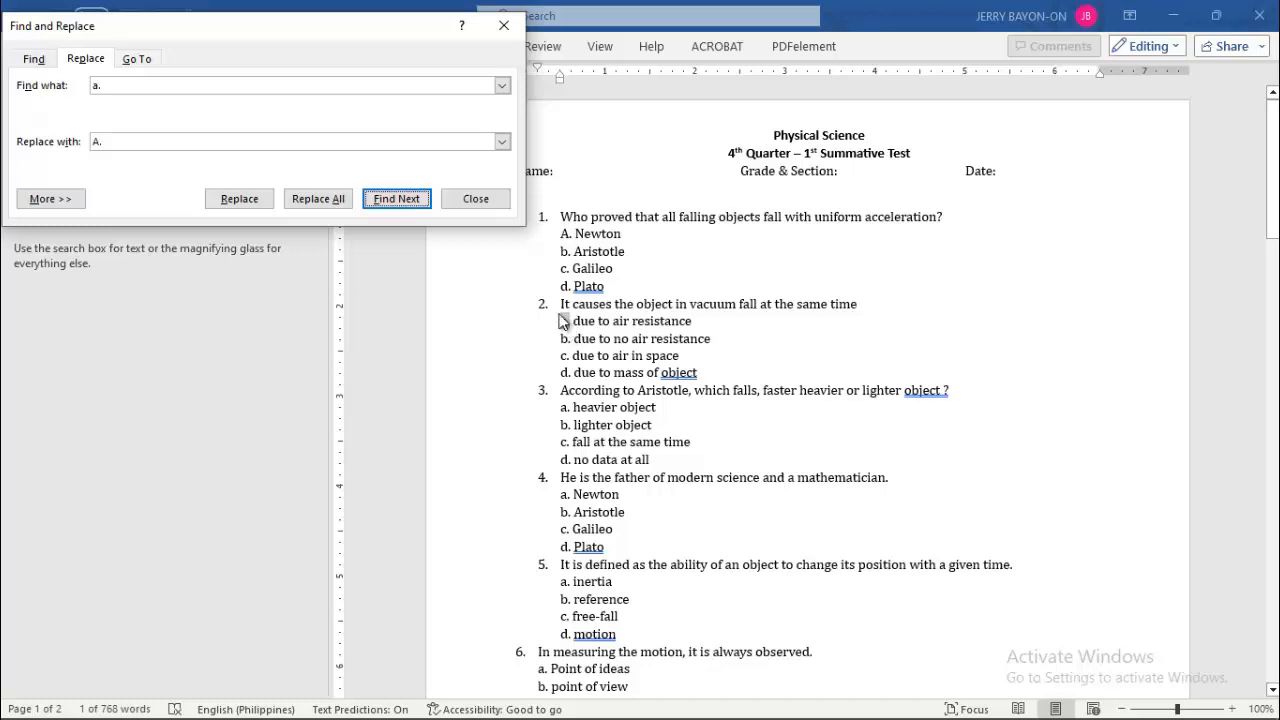
click(239, 199)
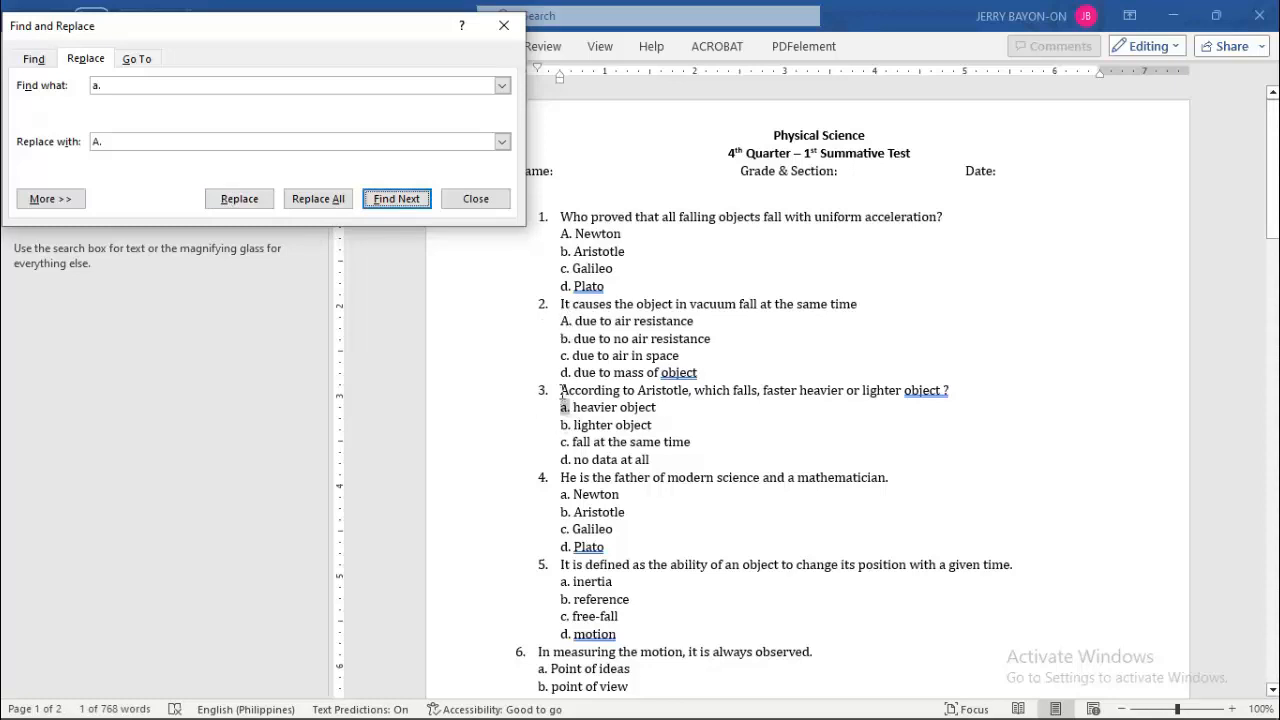
Replace "a." with "A." one match at a time in the choices of questions 3 and 4
click(239, 199)
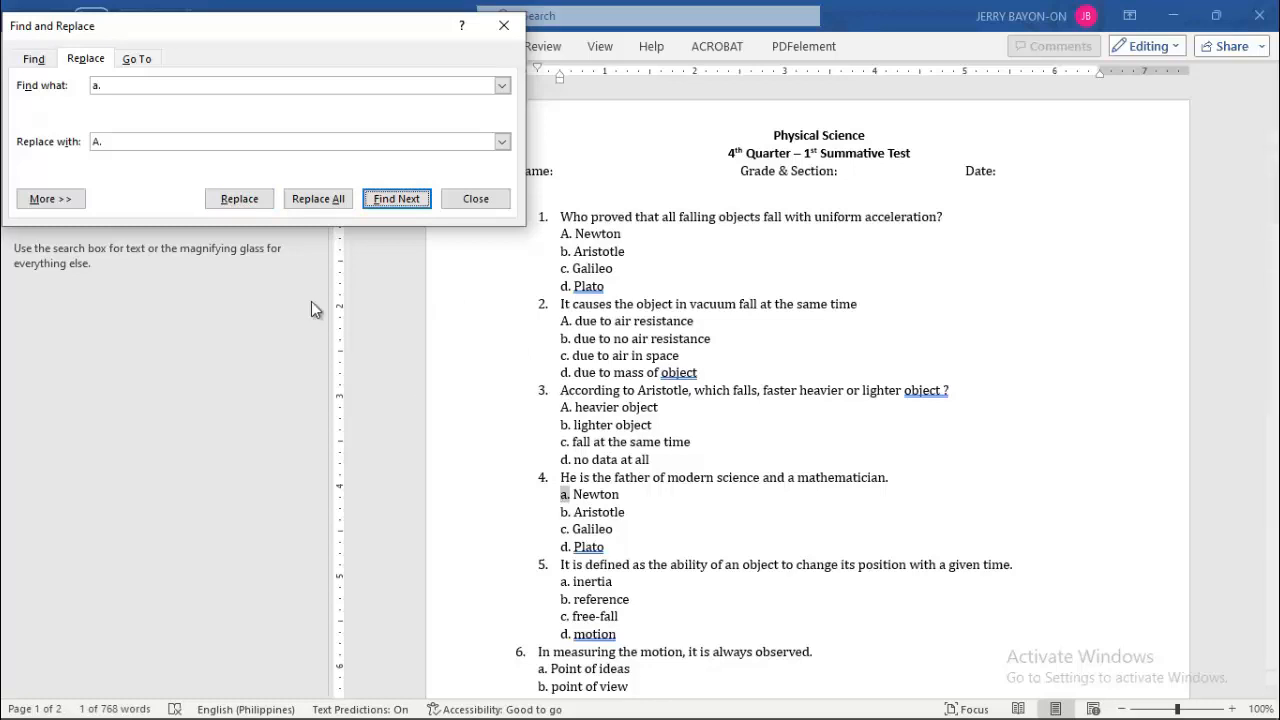
click(241, 201)
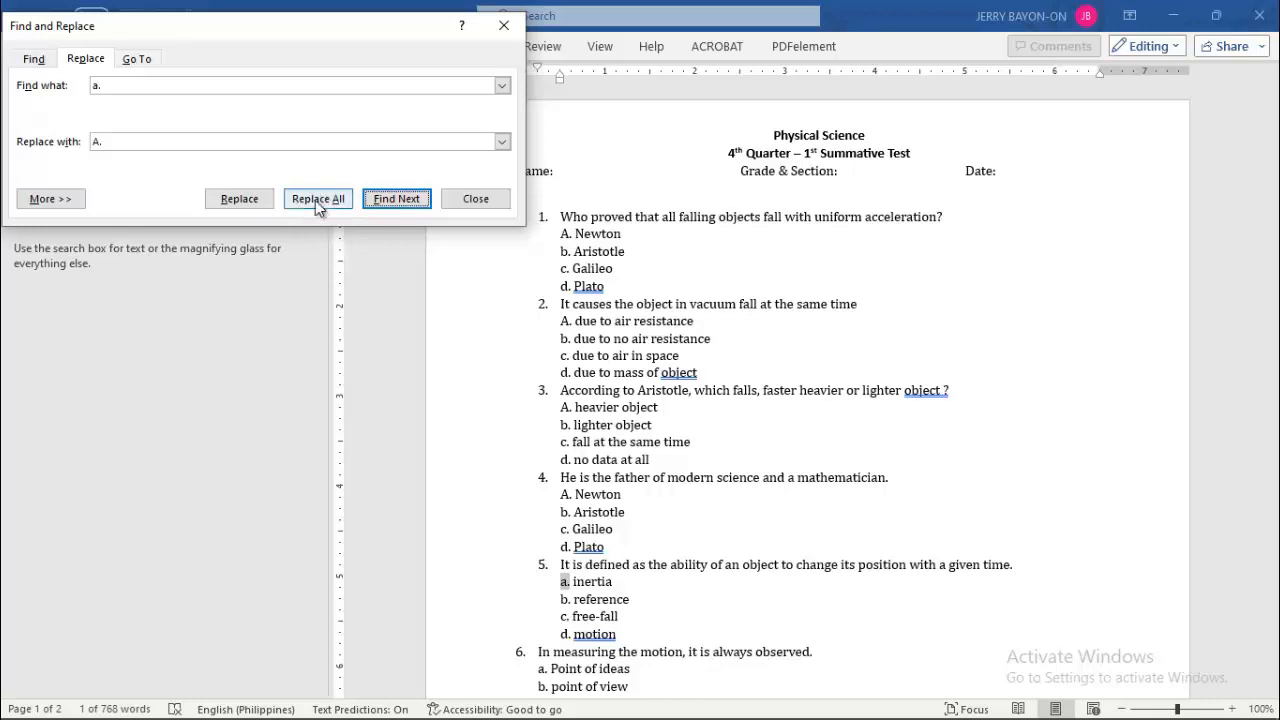
click(776, 138)
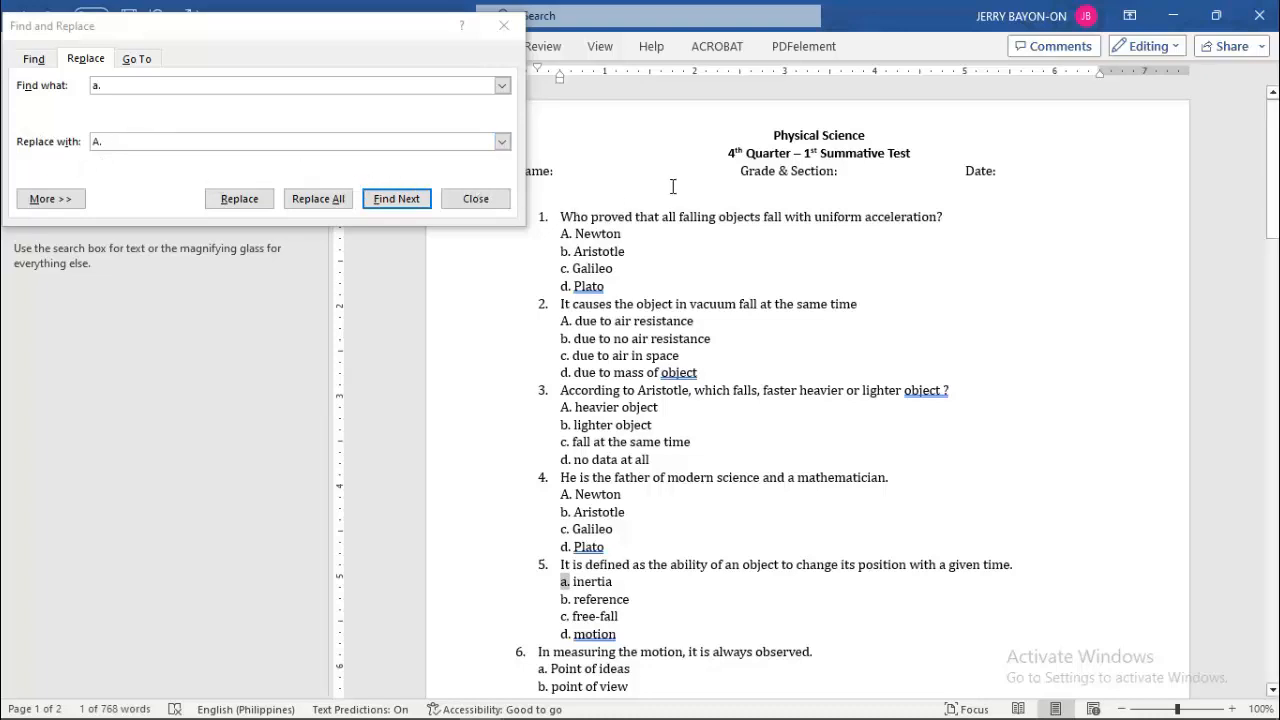
Undo the single "A." replacements made in questions 1 to 4
click(565, 213)
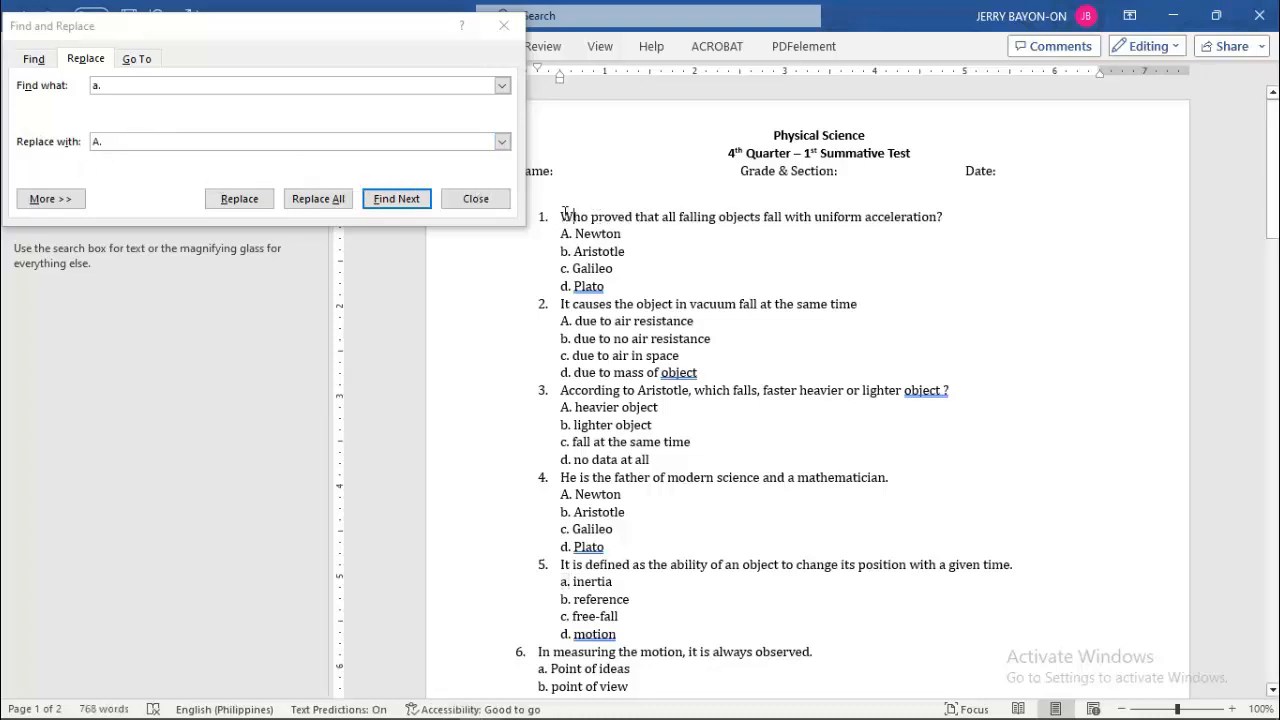
key(ctrl+z)
key(ctrl+z)
key(ctrl+z)
key(ctrl+z)
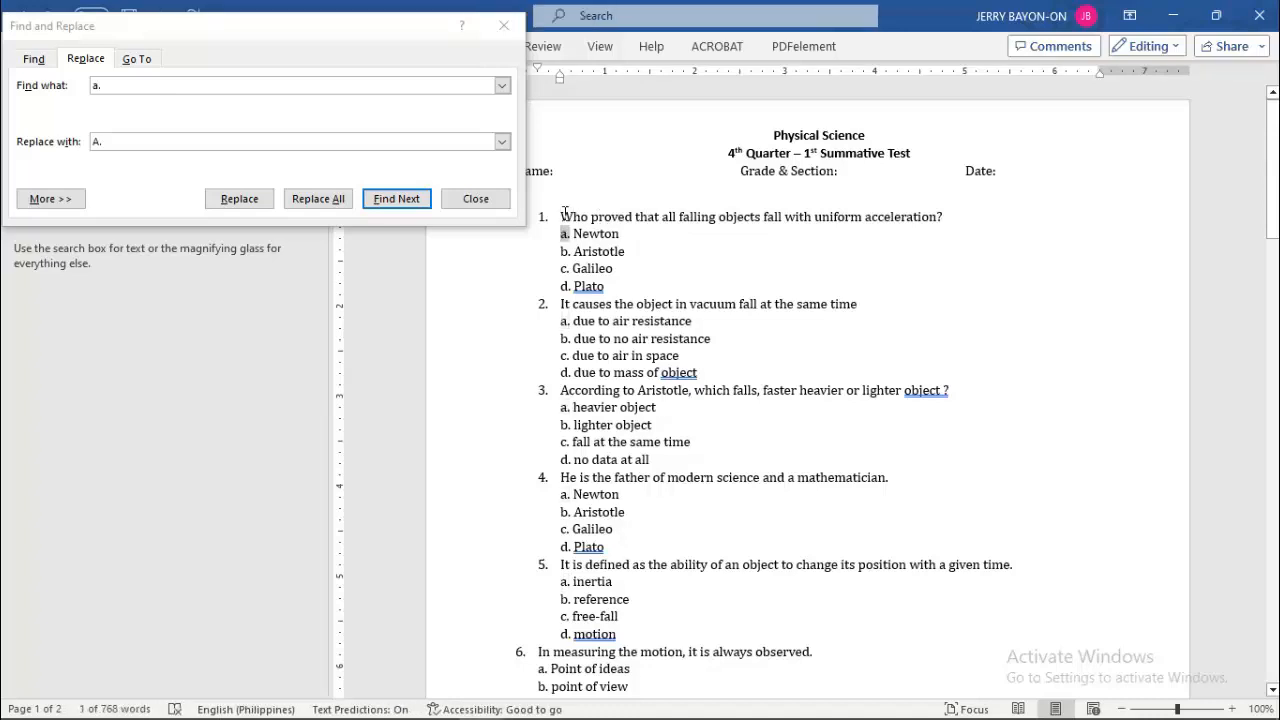
Starting from the Physical Science title, replace every "a." with "A." at once and close Find and Replace
click(775, 134)
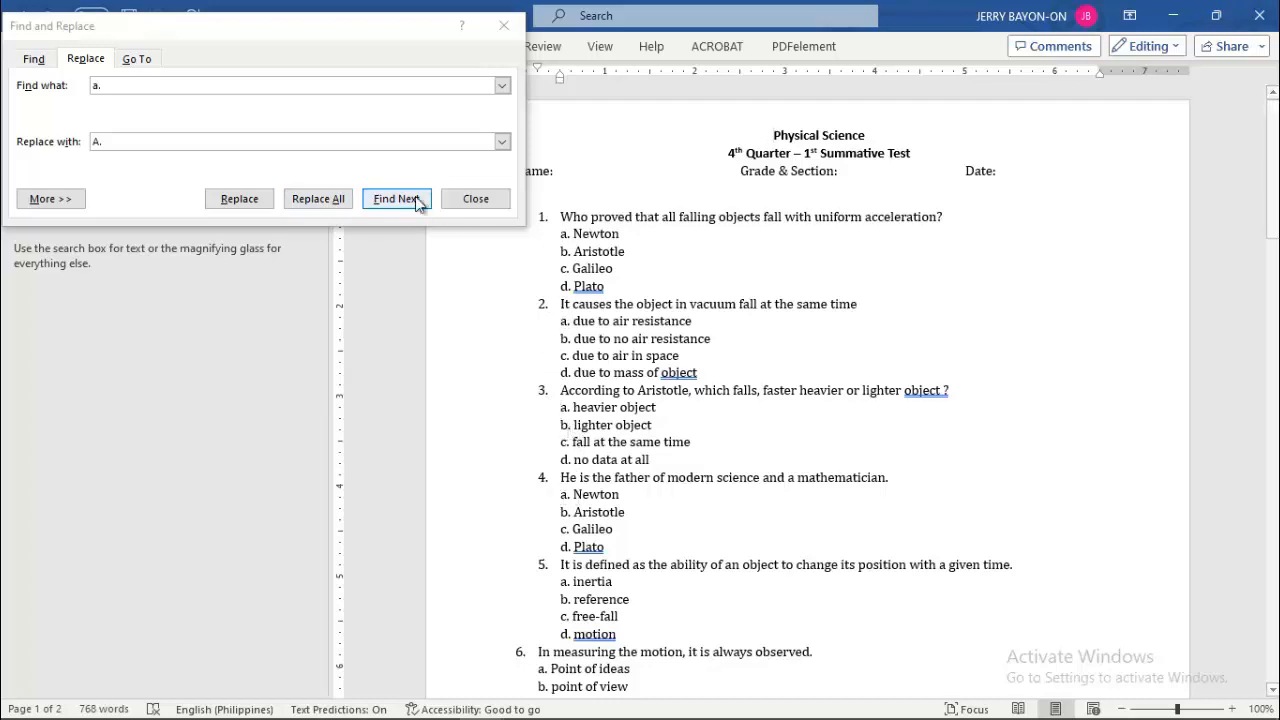
click(317, 202)
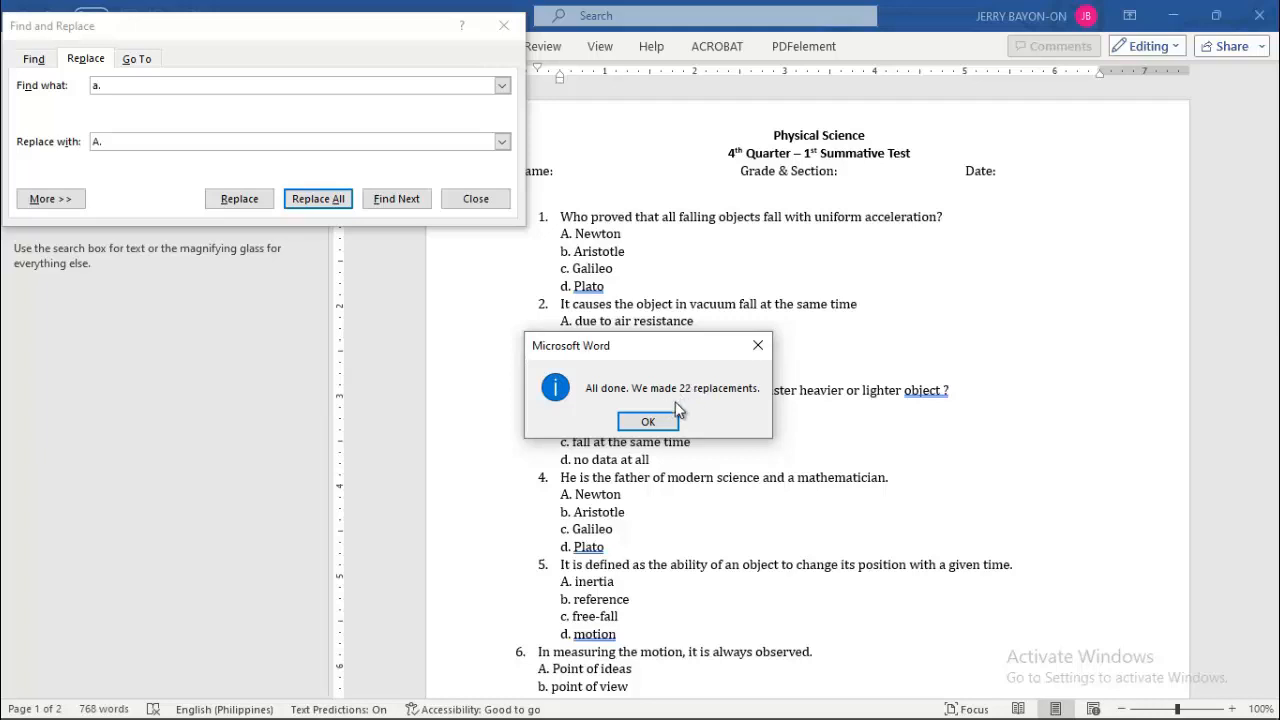
click(648, 424)
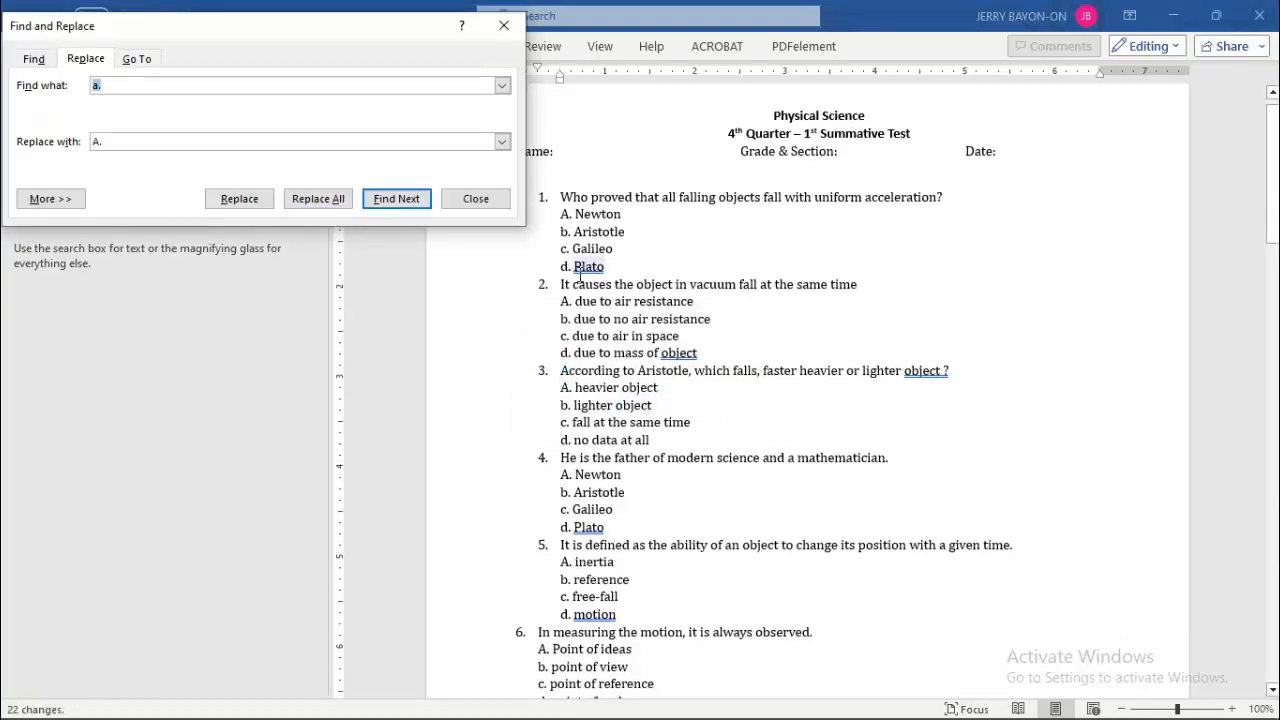
drag(335, 40, 327, 38)
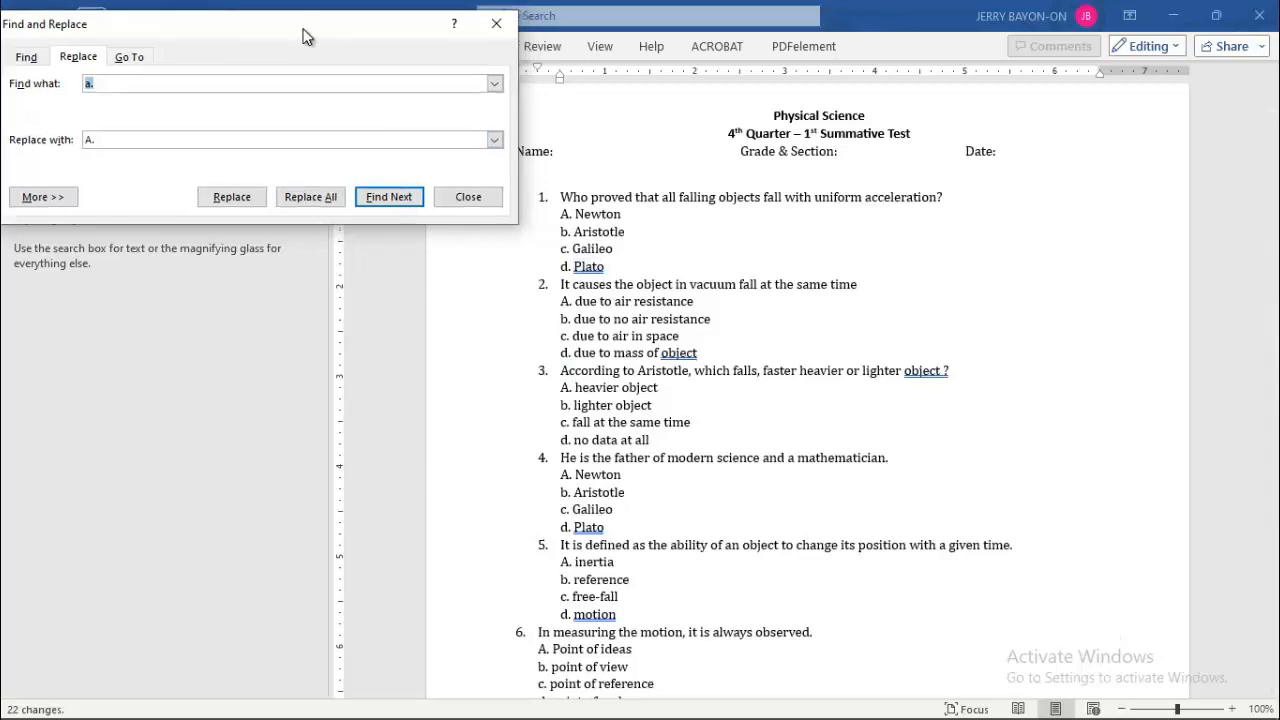
click(499, 28)
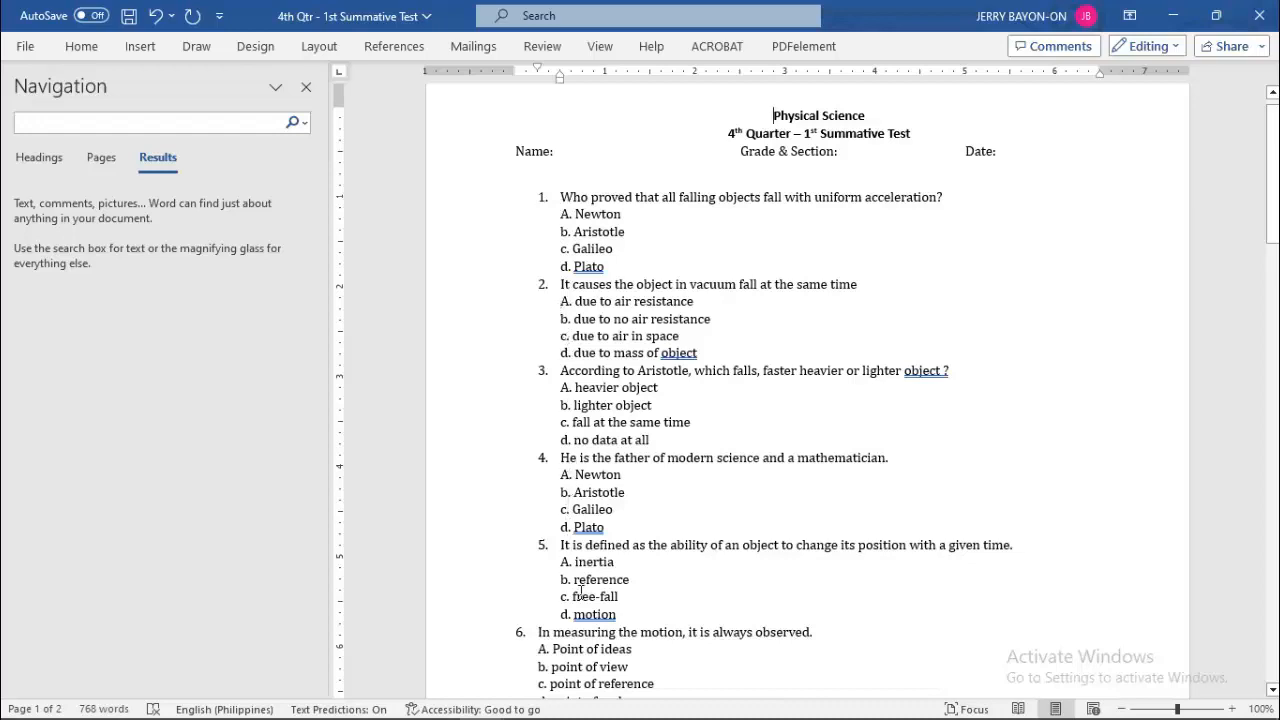
Check the replacements down to question 20 and try to correct the ending of "inertiA." in choice c
scroll(580, 595, down, 5)
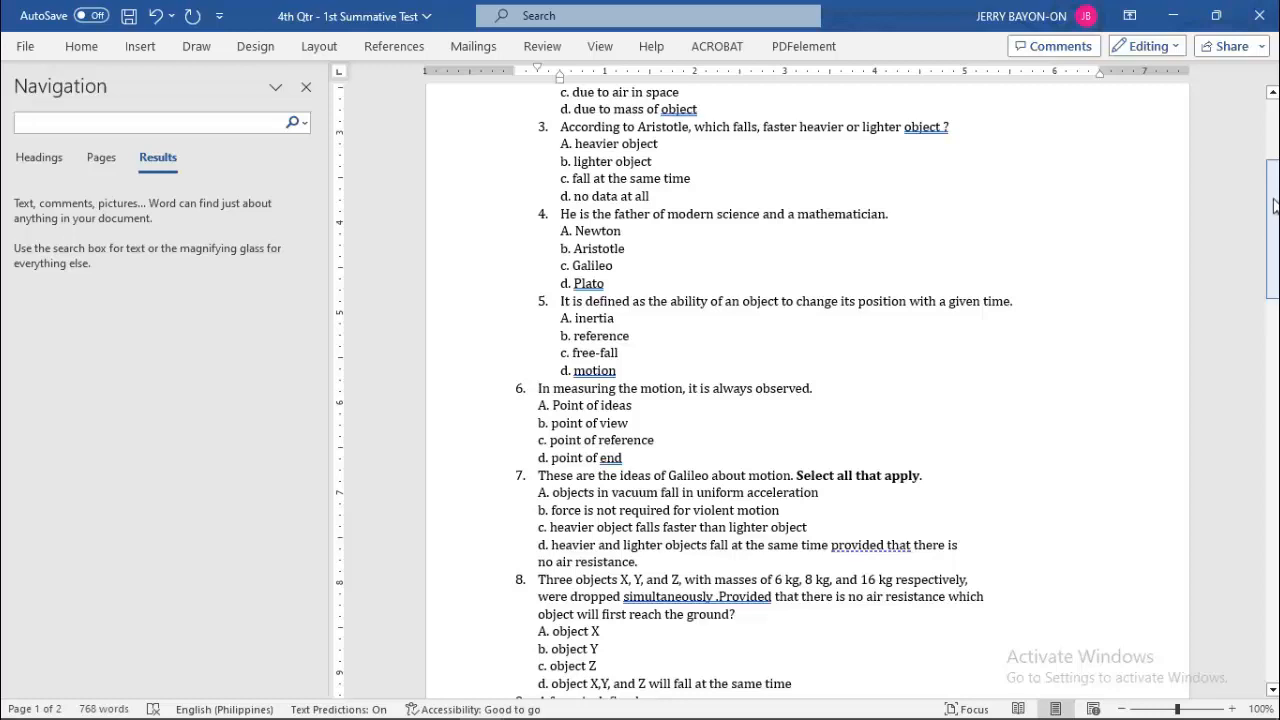
drag(1273, 205, 1273, 215)
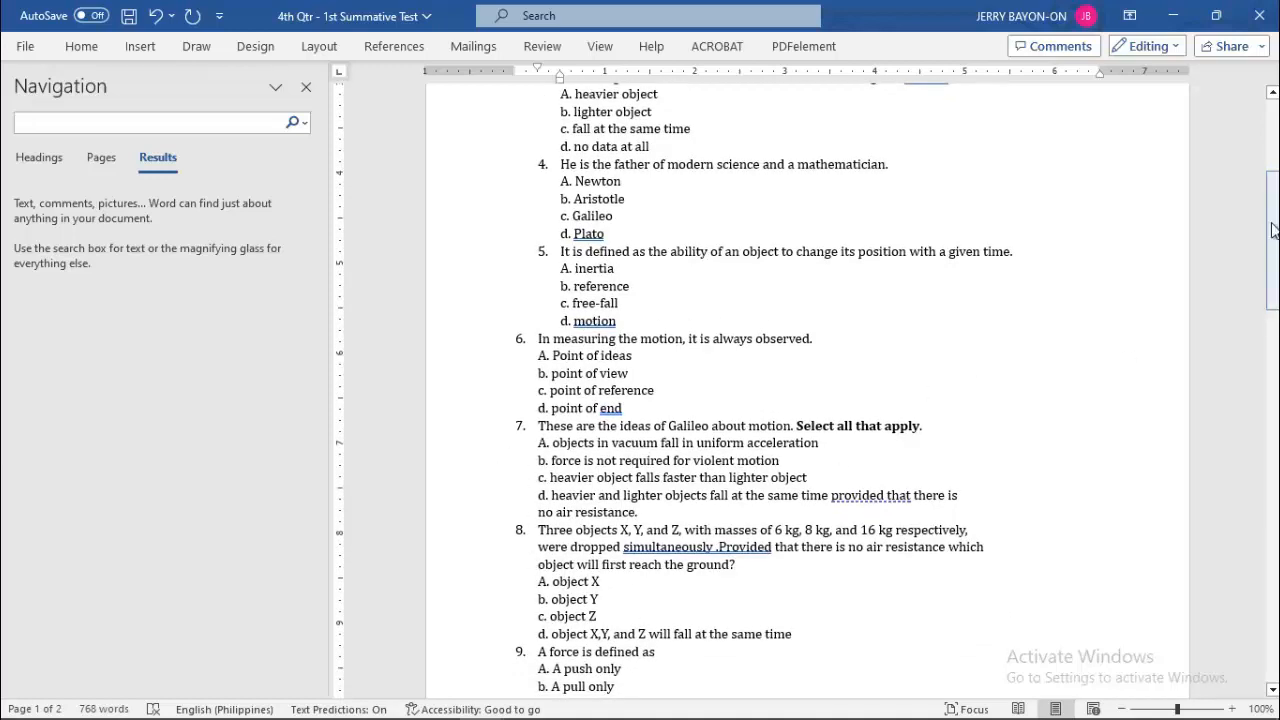
drag(1273, 228, 1275, 541)
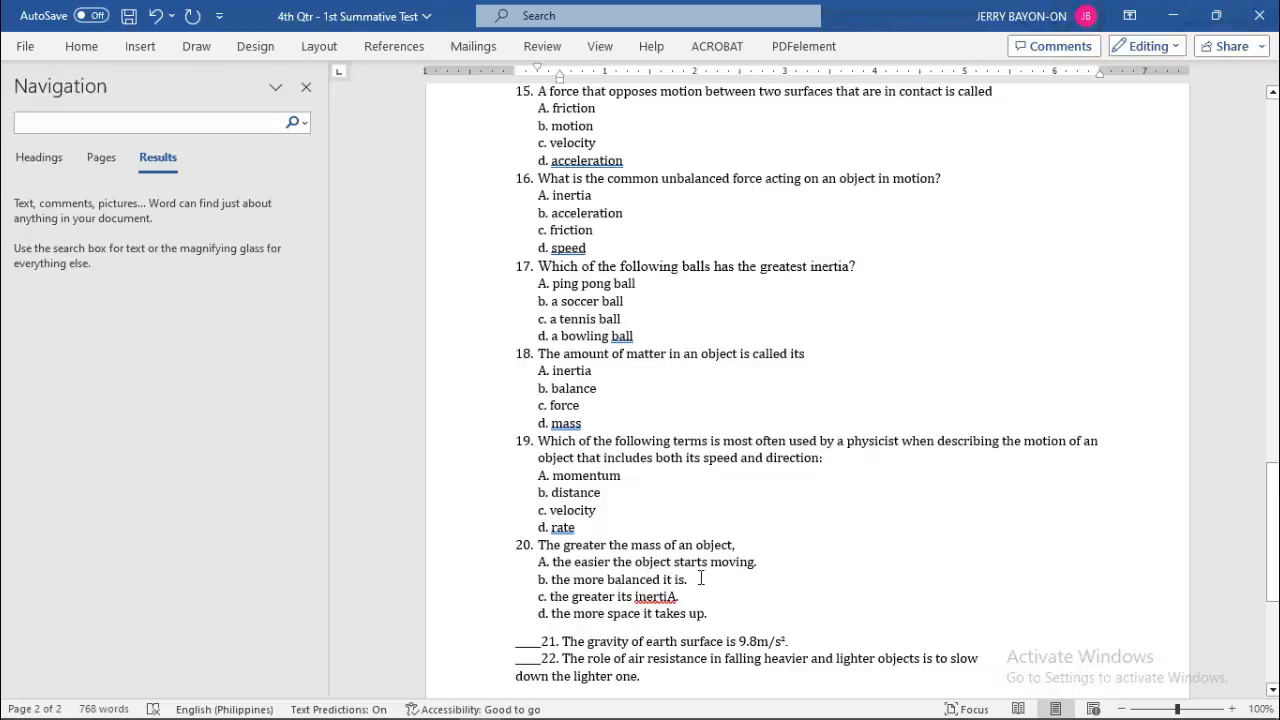
drag(637, 596, 681, 602)
click(679, 596)
key(BackSpace)
text(.)
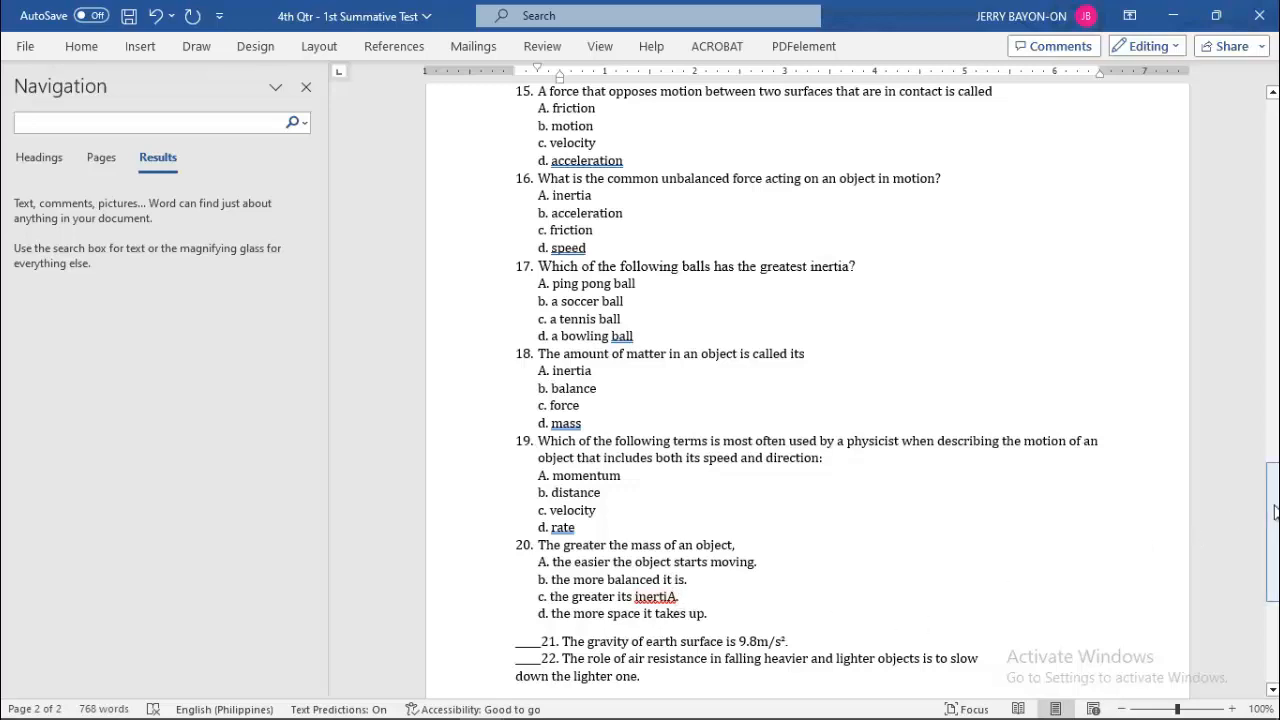
Try removing the wrongly capitalized "A" from "inertiA." in statement 29, and put it back
drag(1274, 512, 1274, 540)
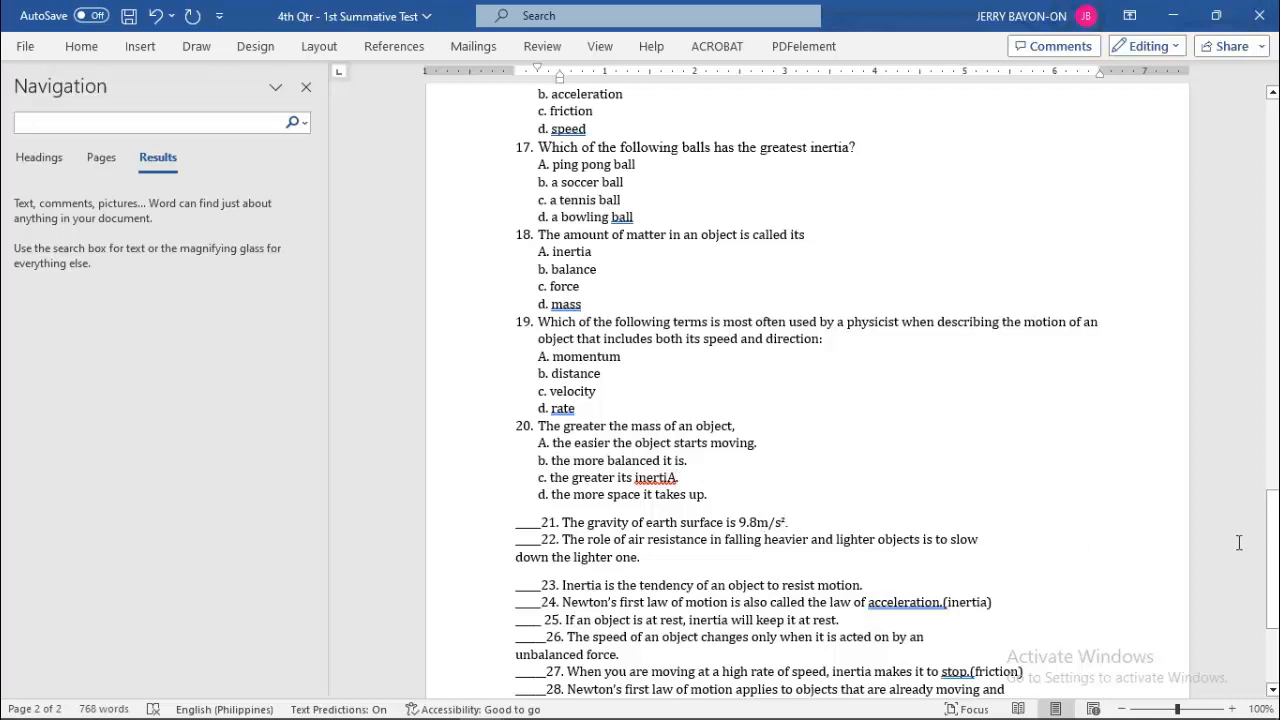
drag(1275, 550, 1275, 584)
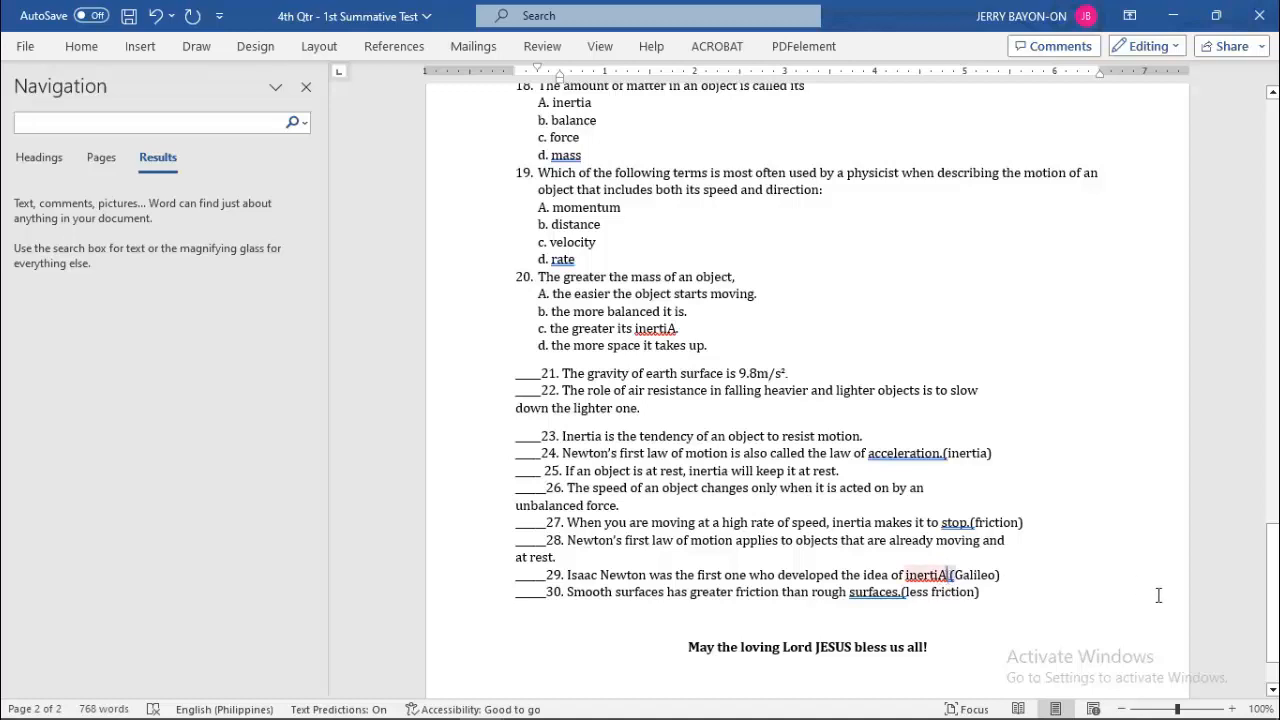
key(BackSpace)
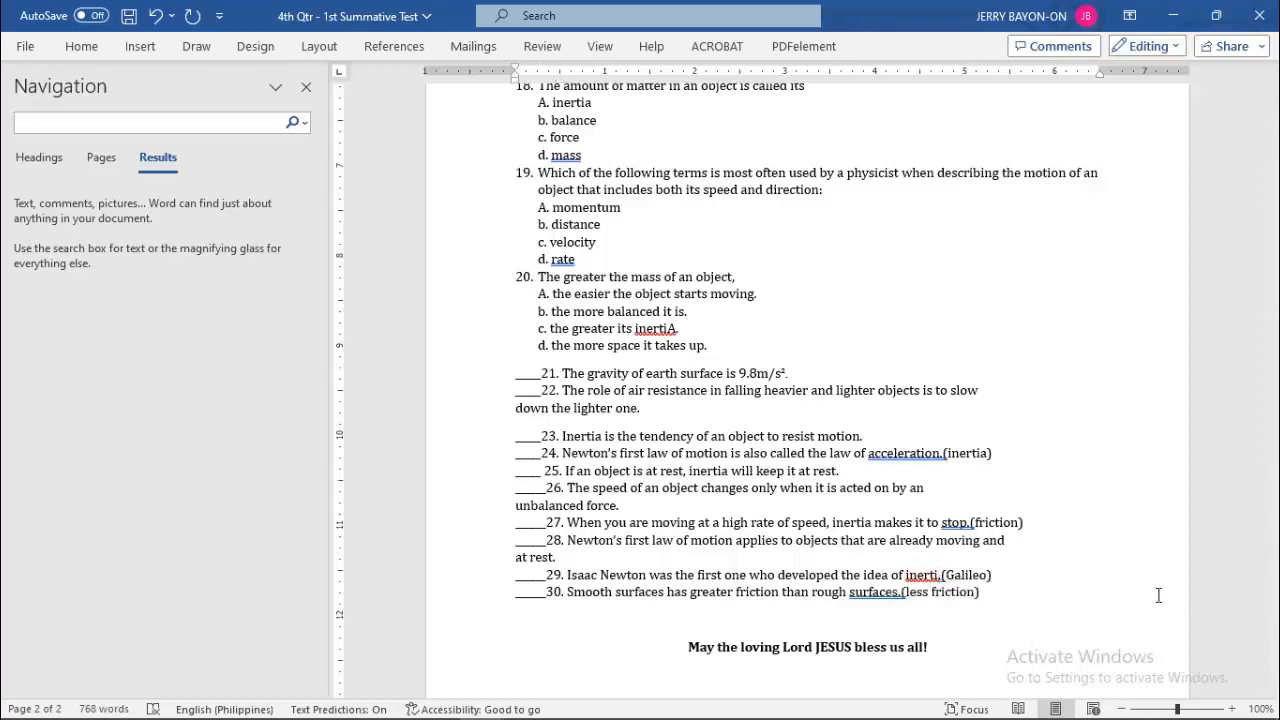
text(A.)
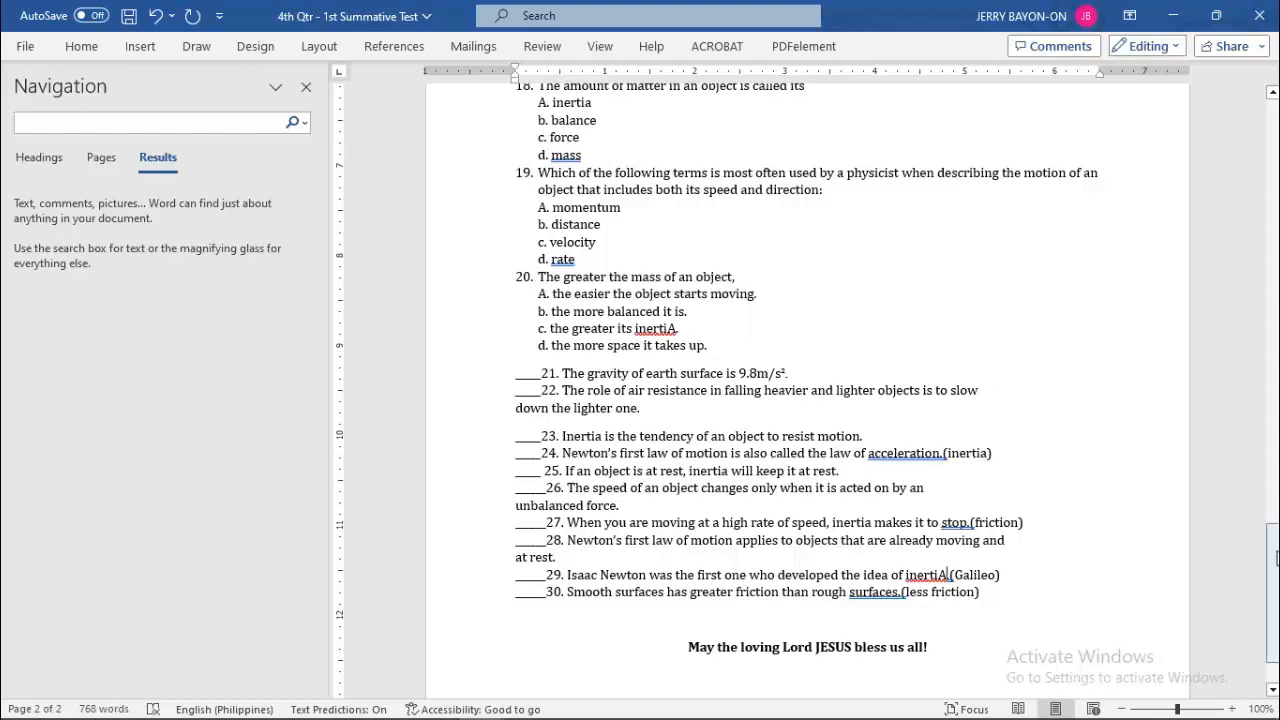
drag(1276, 559, 1237, 130)
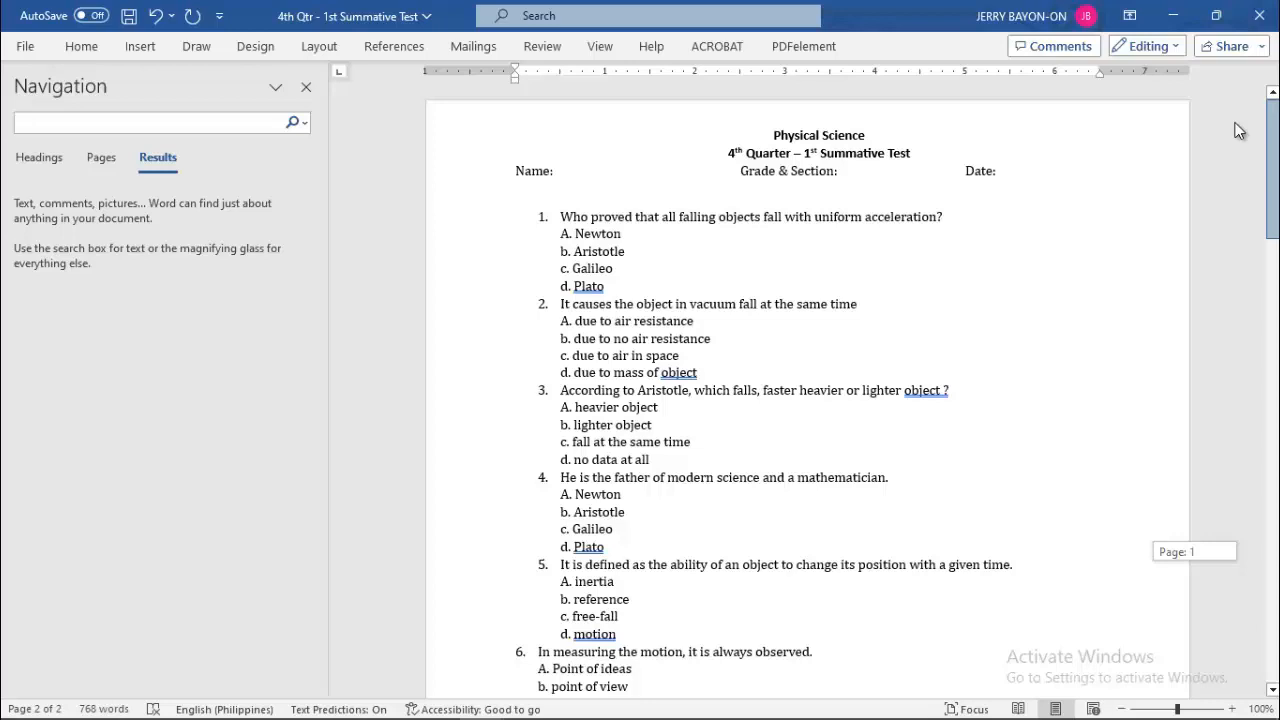
drag(1237, 130, 1272, 505)
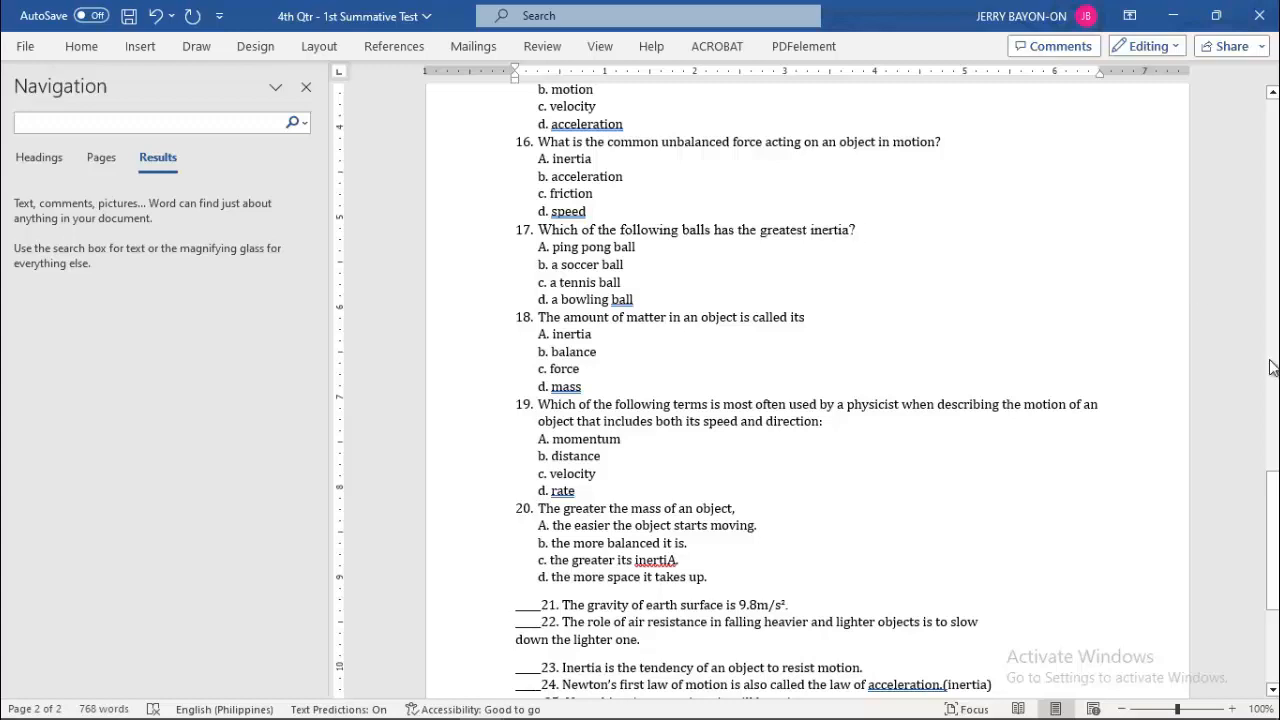
drag(1275, 494, 1268, 546)
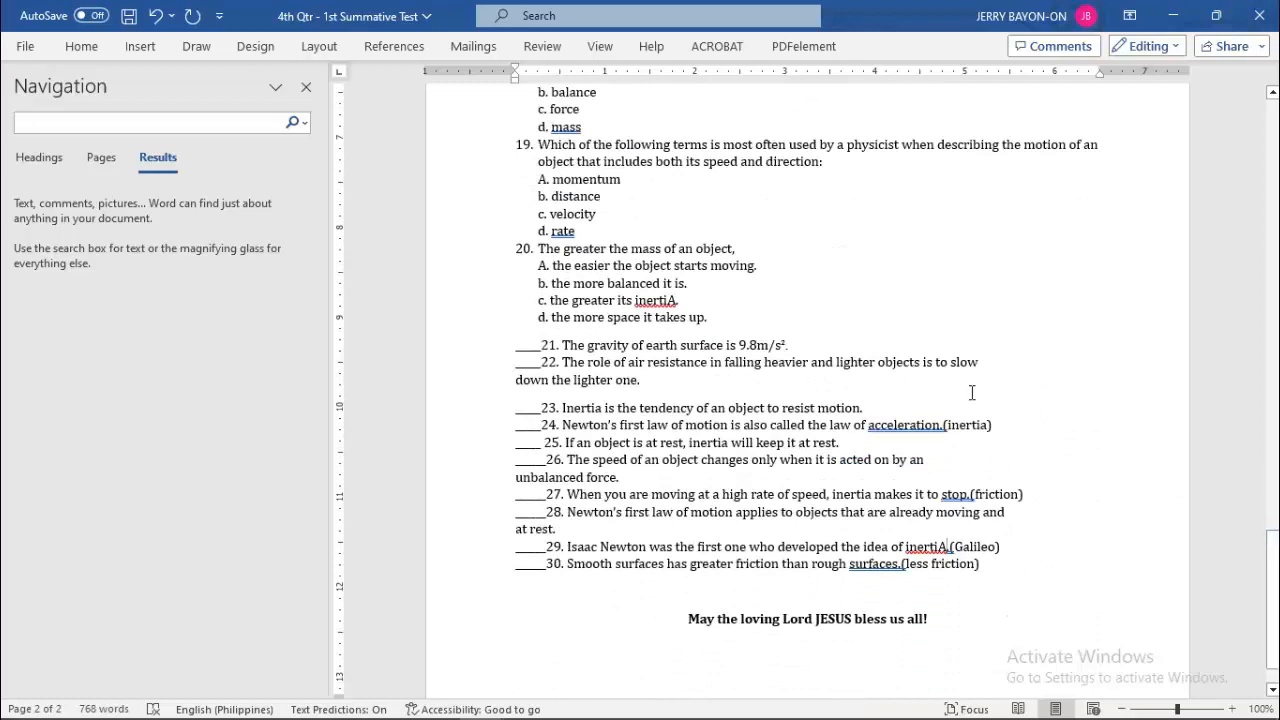
Set Find and Replace to replace "inertiA." with "inertia."
click(631, 209)
click(82, 46)
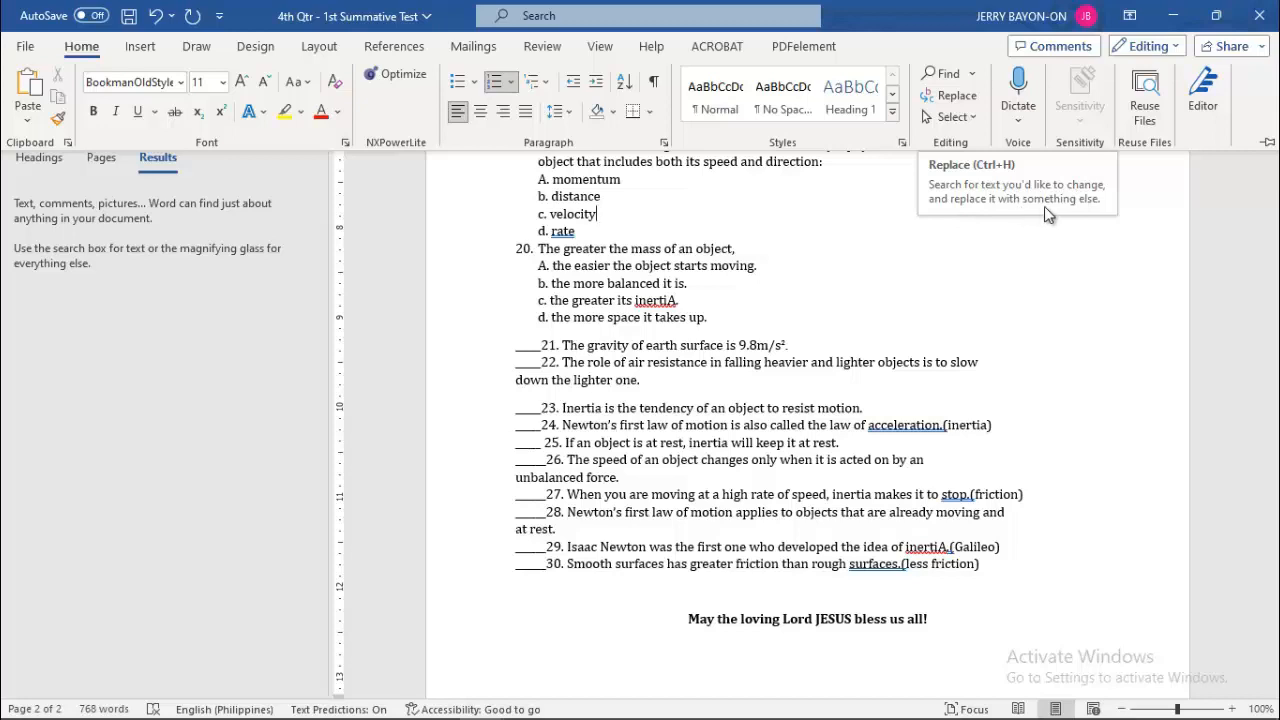
click(957, 100)
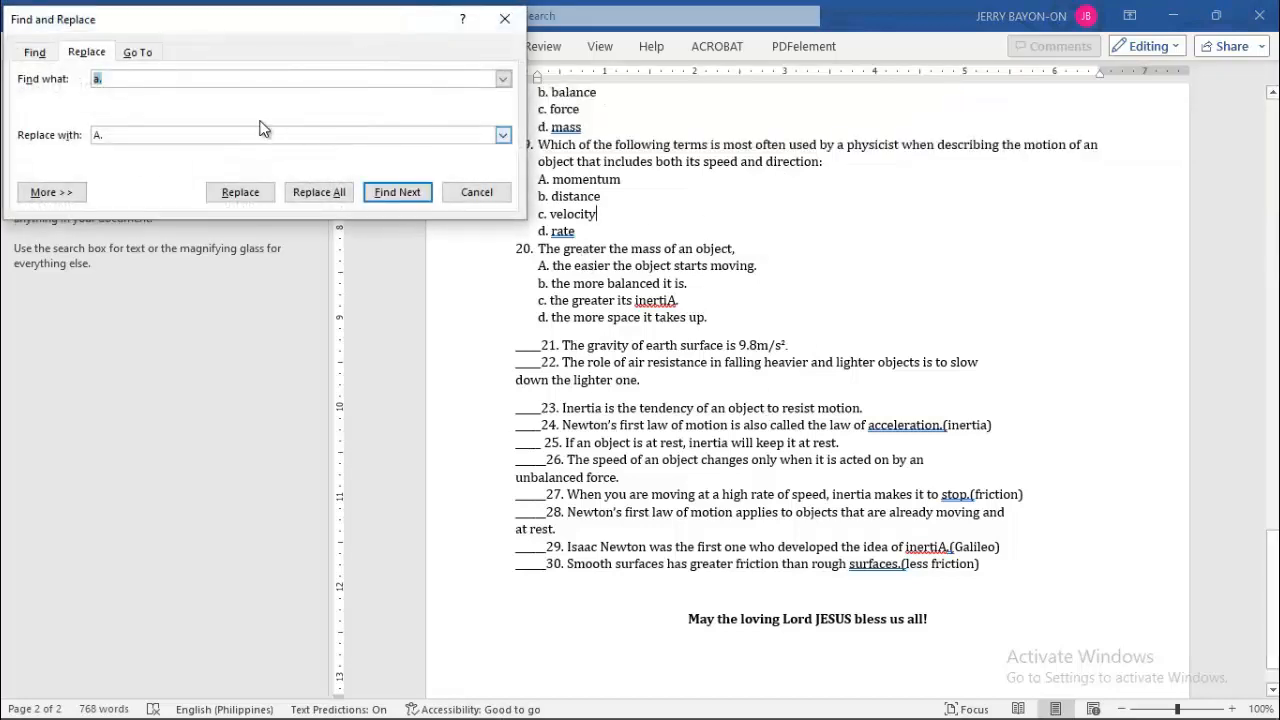
text(IN)
key(BackSpace)
key(BackSpace)
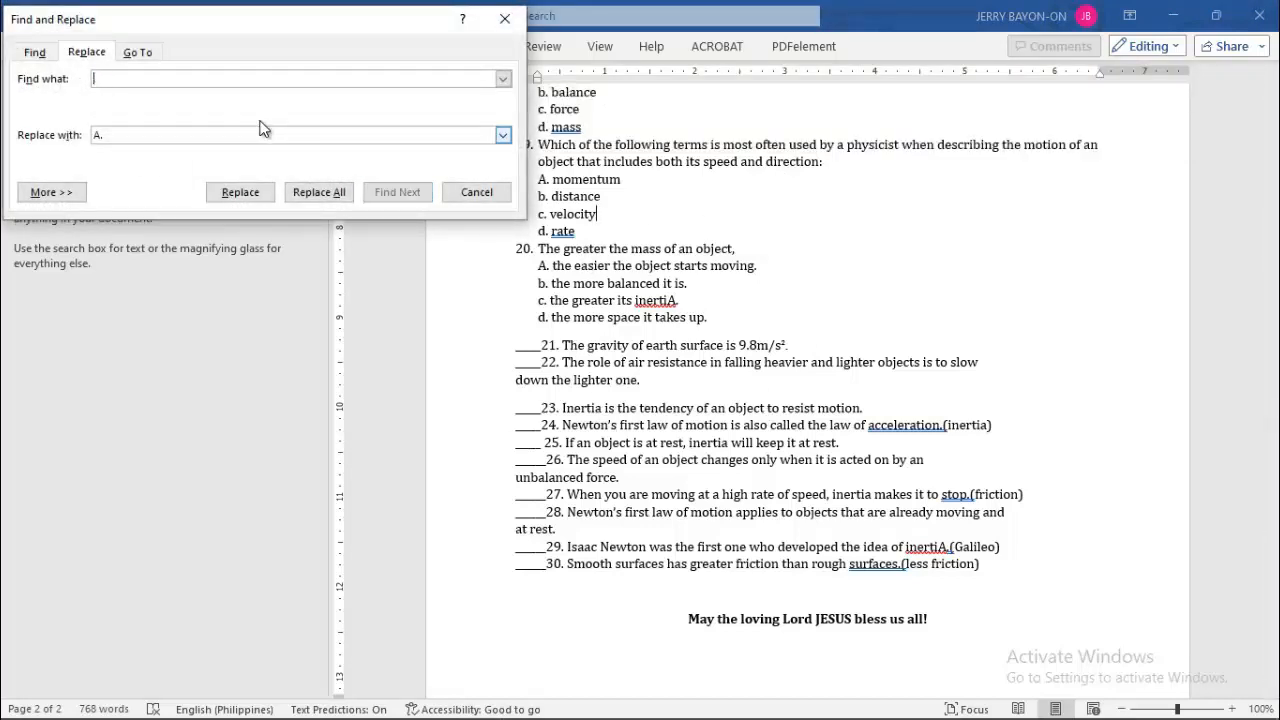
text(inertia)
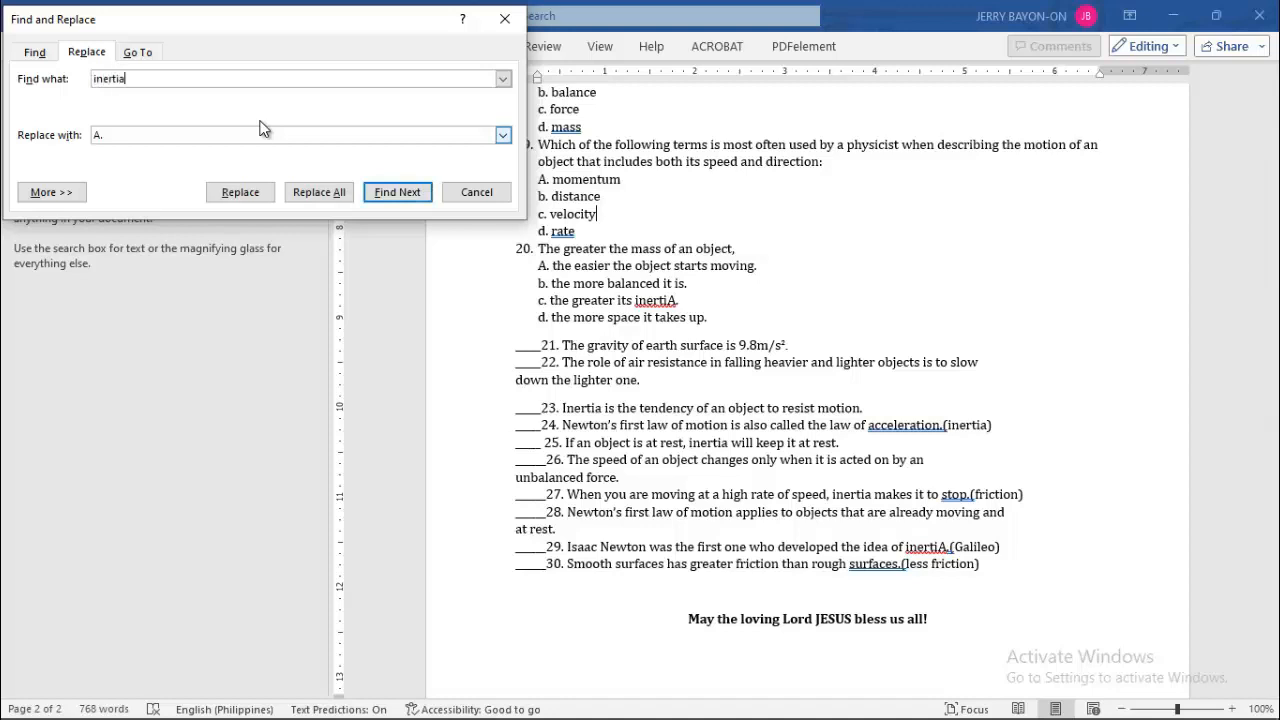
text(.)
key(BackSpace)
key(BackSpace)
text(A)
key(BackSpace)
key(BackSpace)
text(inertia)
From the start of the test, replace all "inertiA." matches with "inertia." and close Find and Replace
click(609, 162)
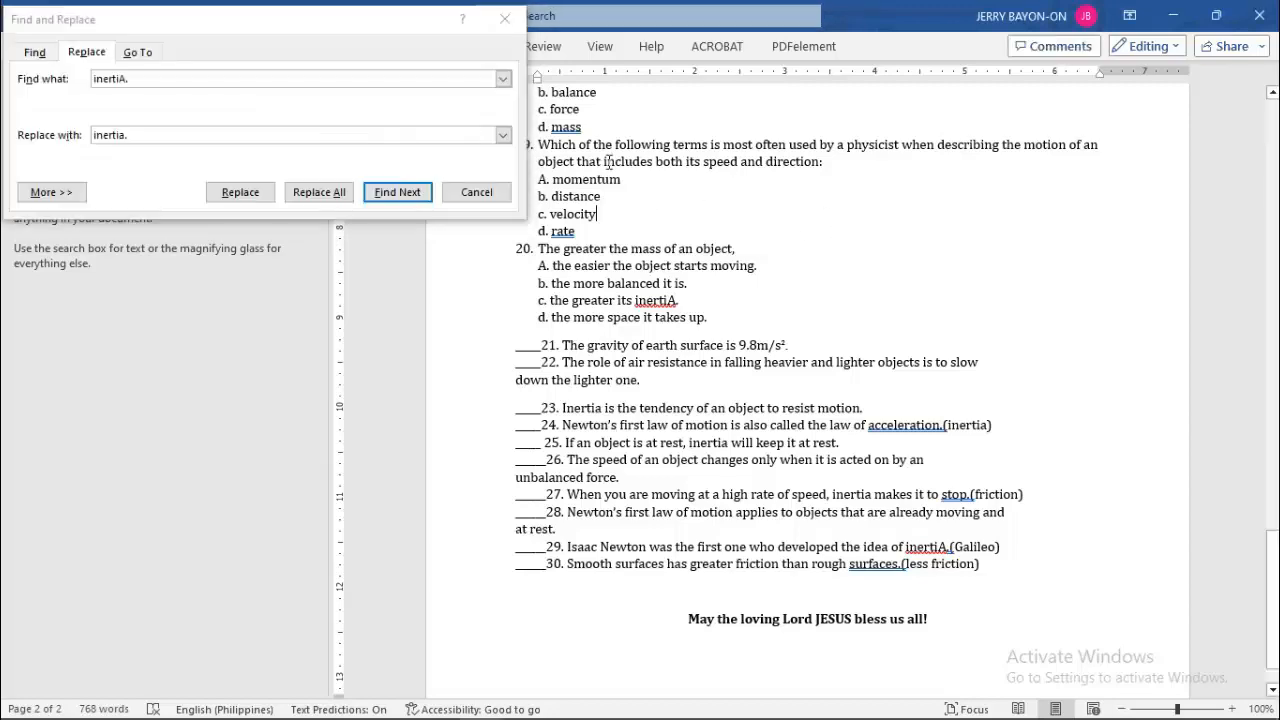
drag(1271, 532, 1271, 128)
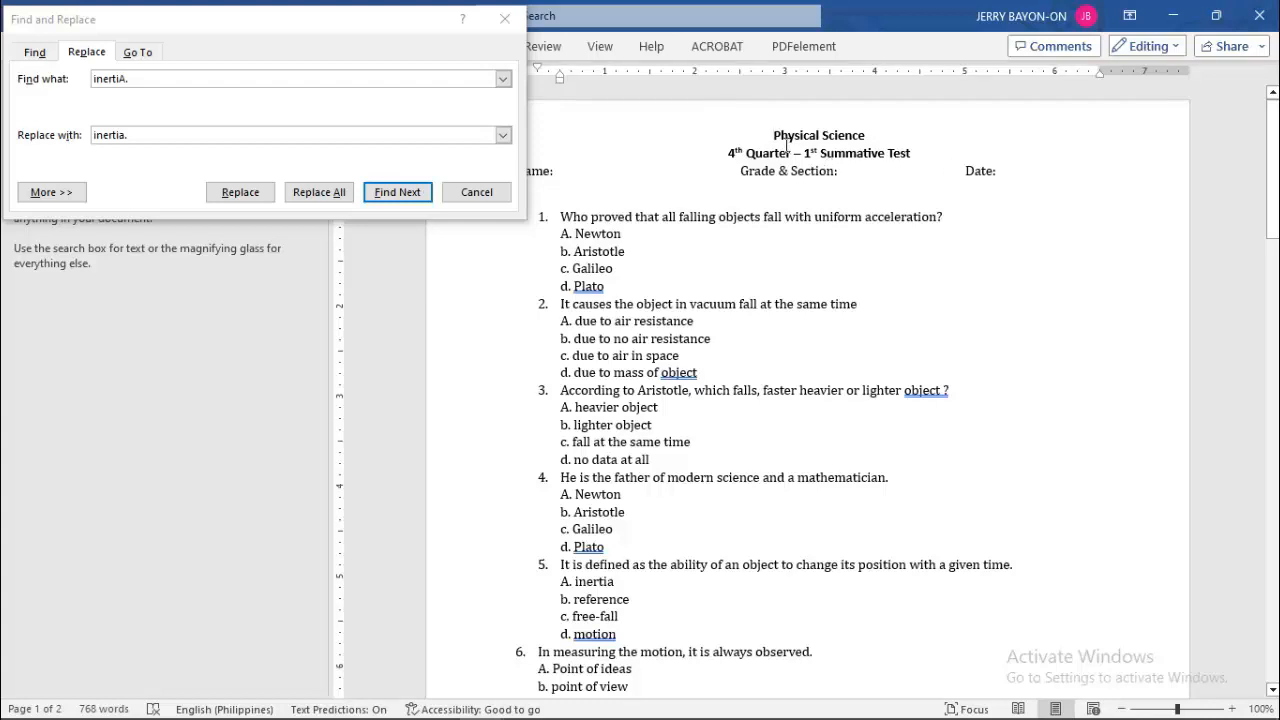
click(330, 185)
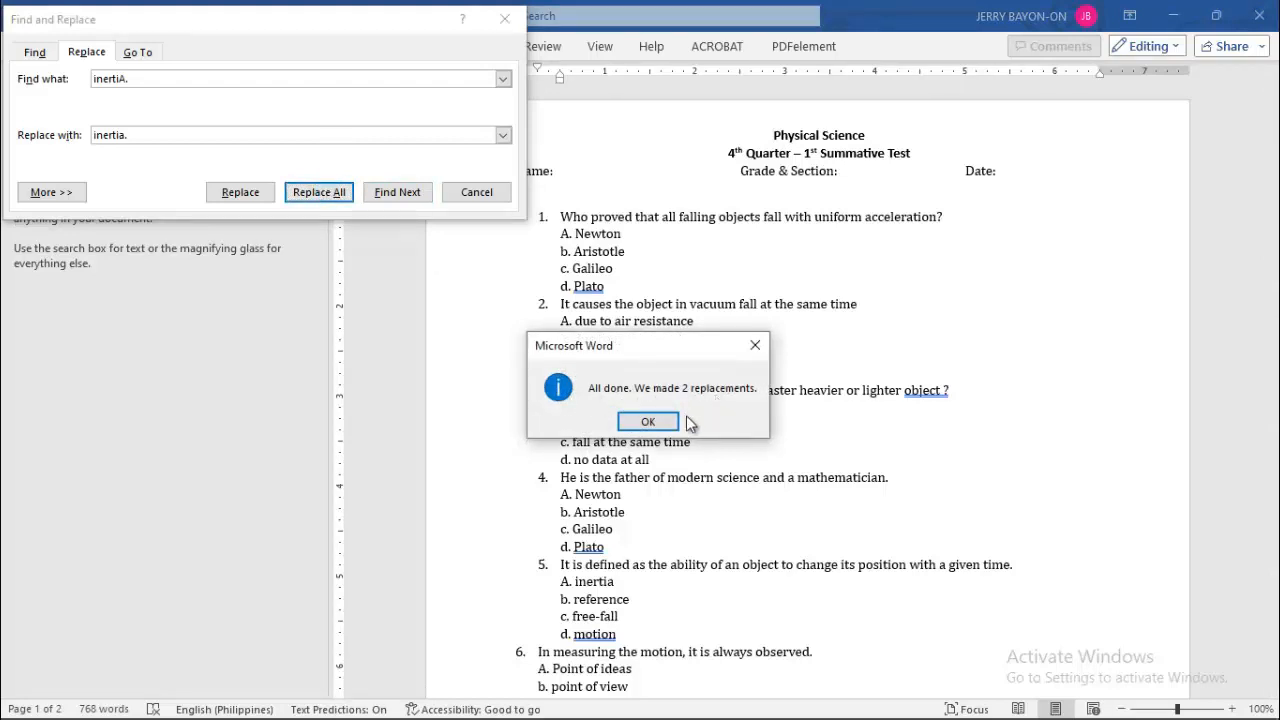
click(648, 421)
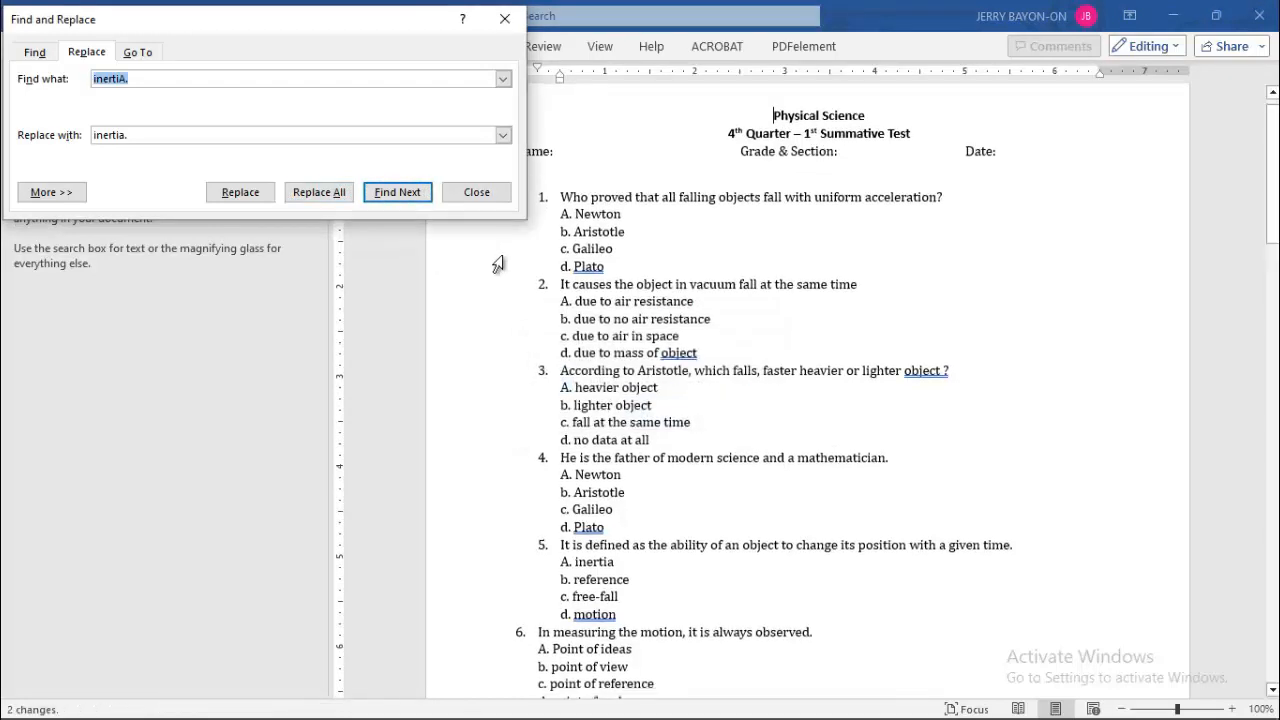
click(478, 193)
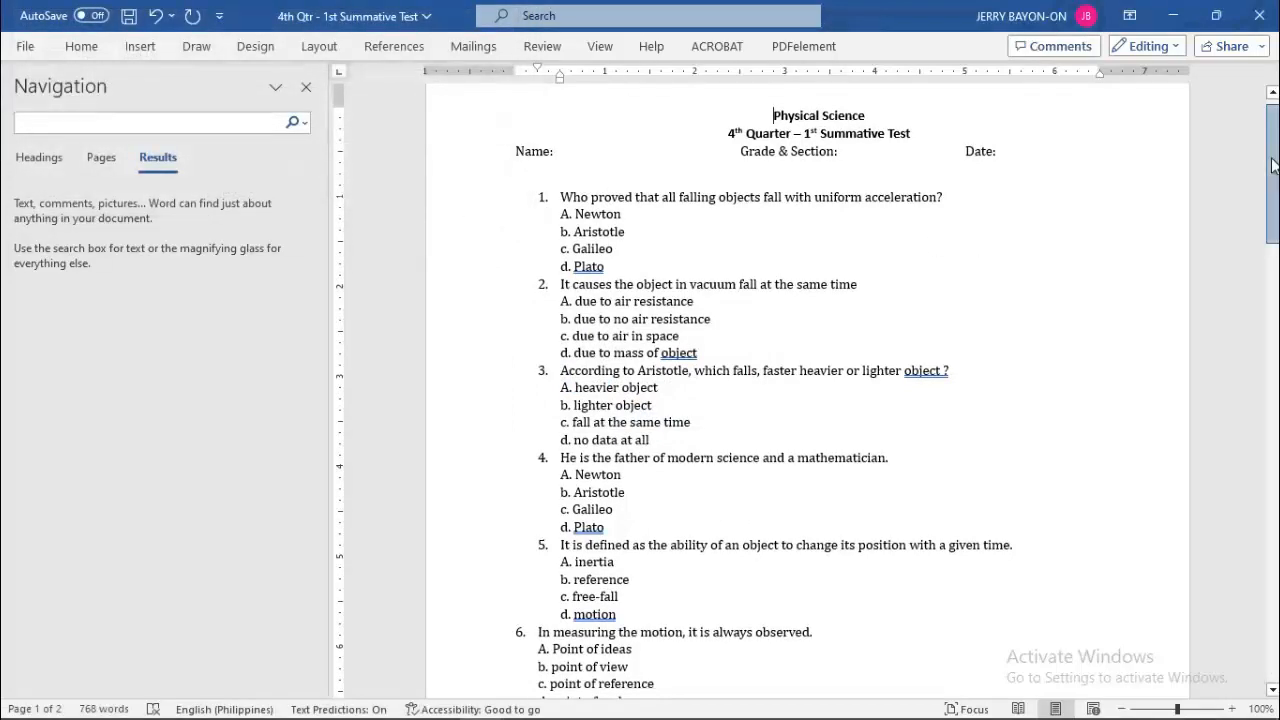
Check the word "inertia." in choice c of question 20 and in statement 29, and return to the test's first page
drag(1273, 165, 1273, 566)
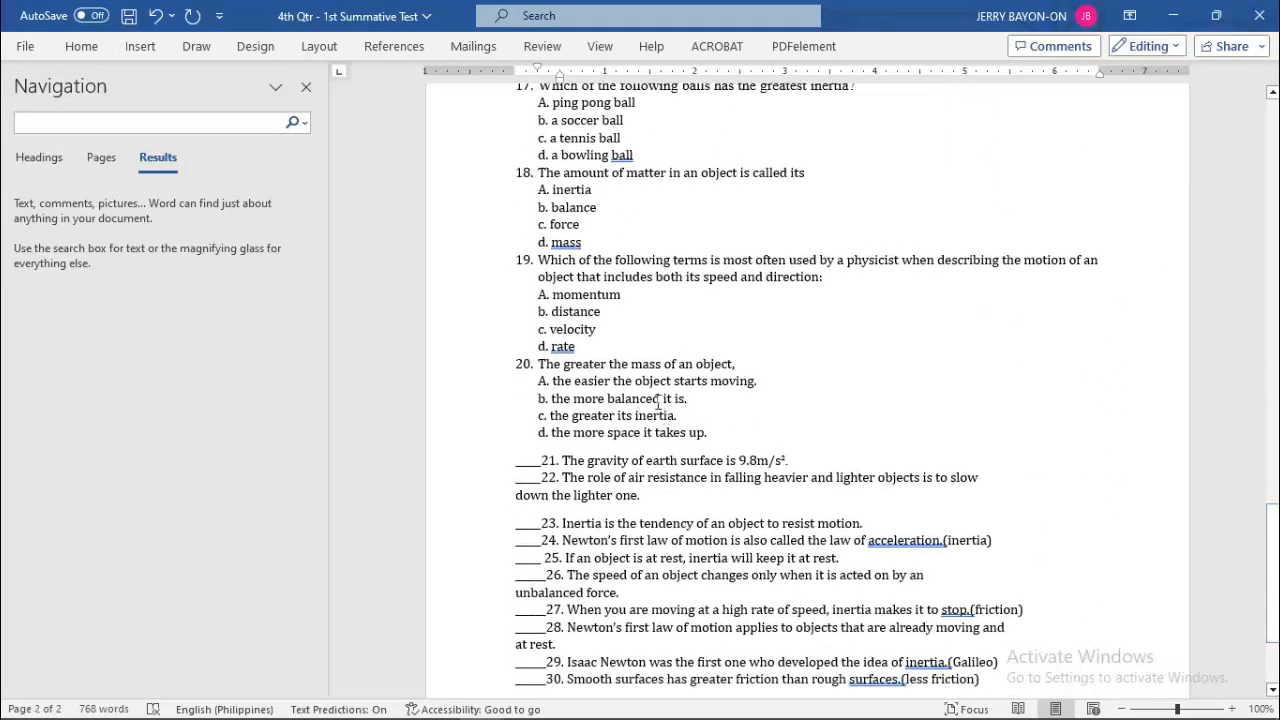
drag(618, 416, 676, 416)
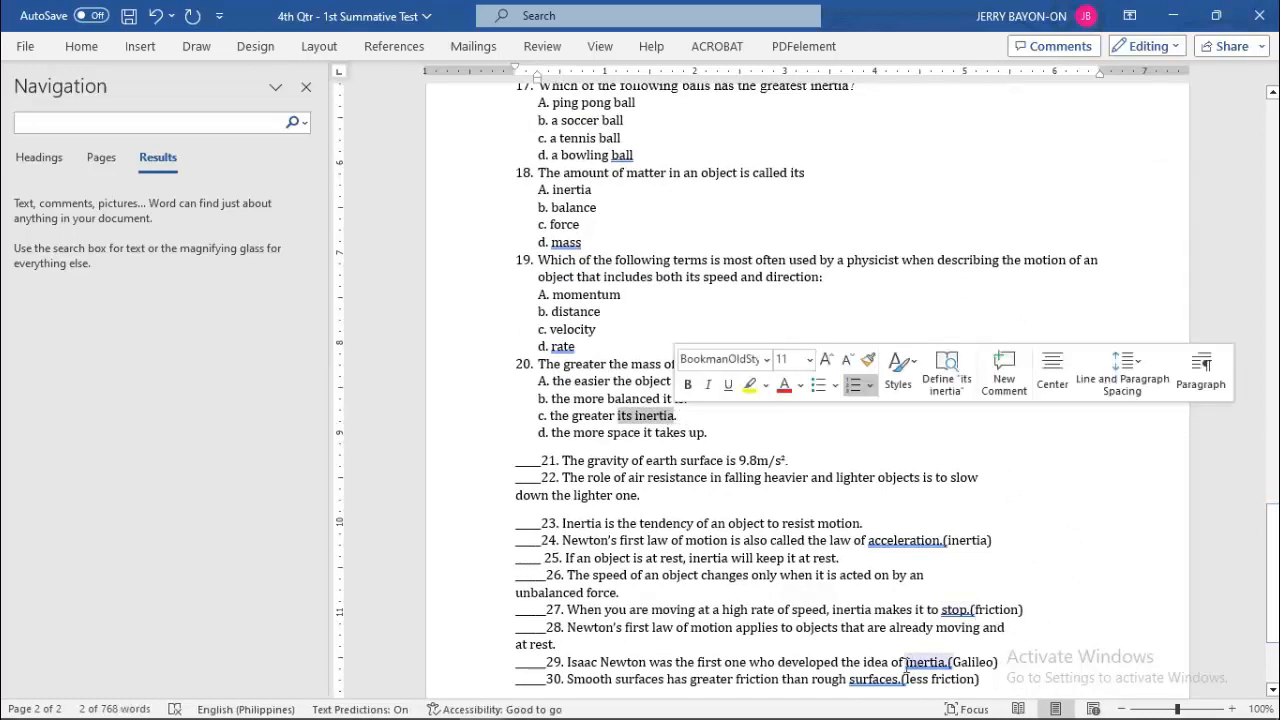
drag(905, 663, 955, 666)
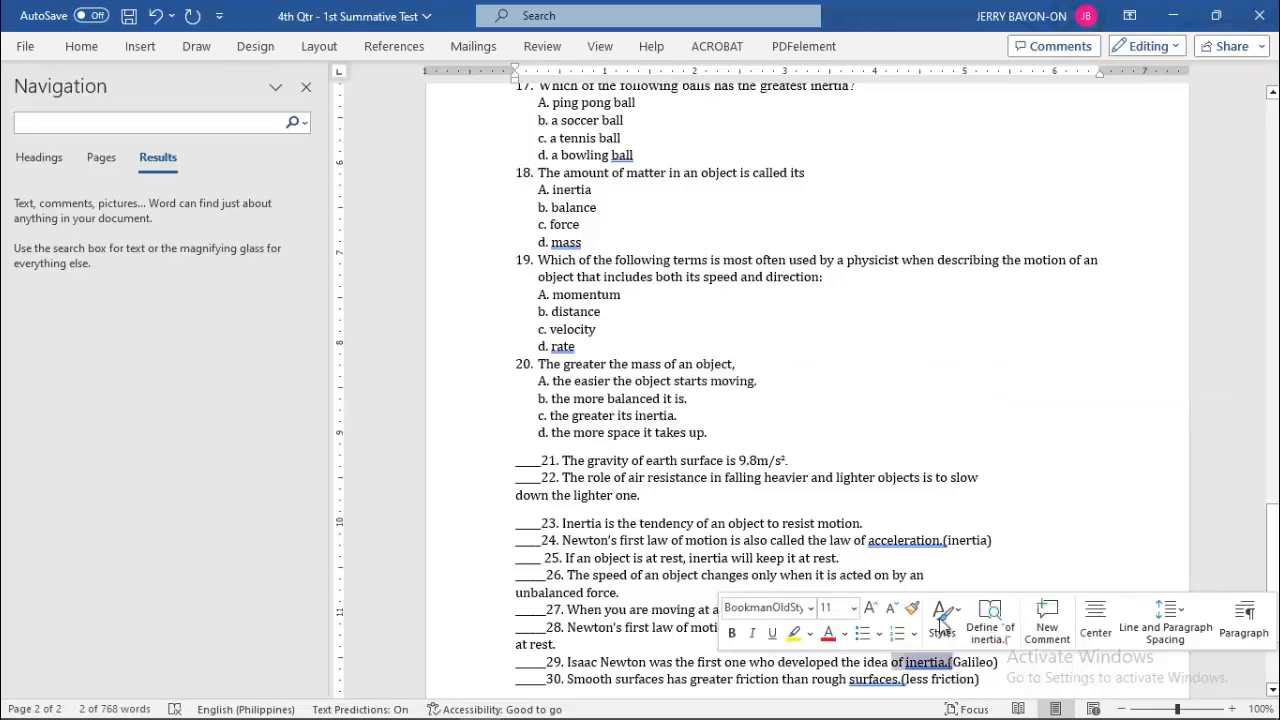
click(785, 414)
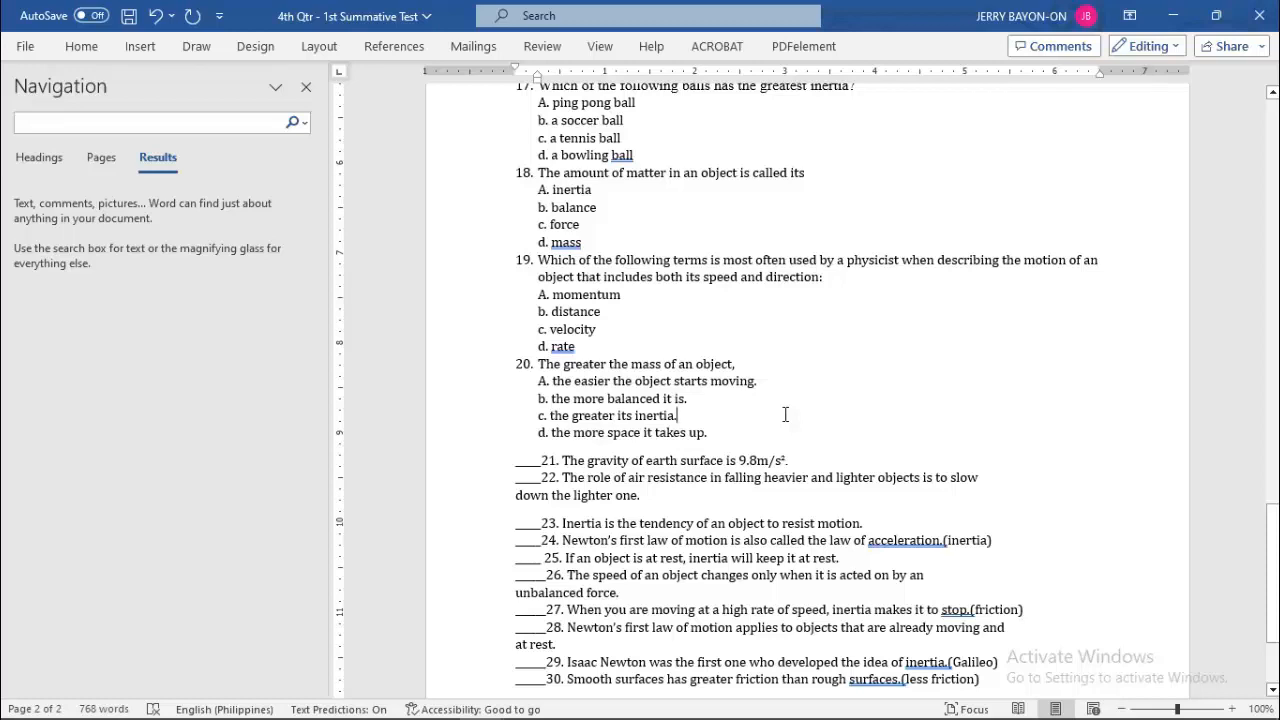
drag(1272, 566, 1275, 162)
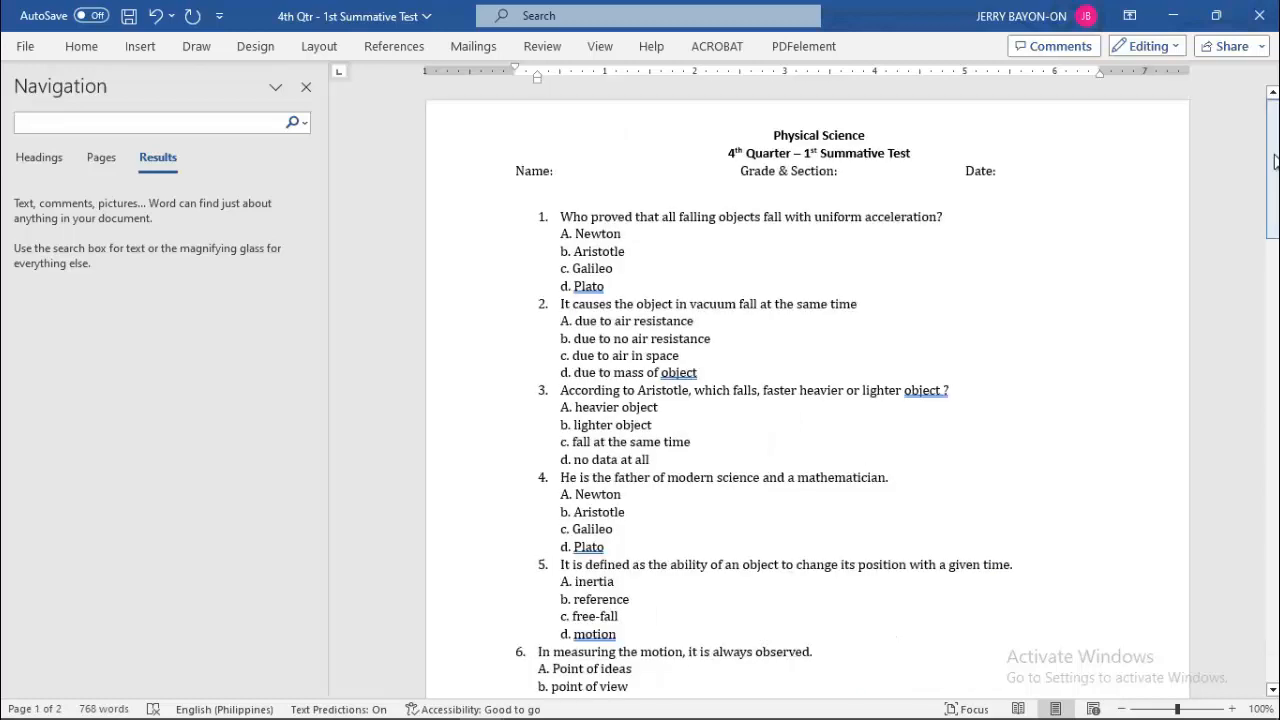